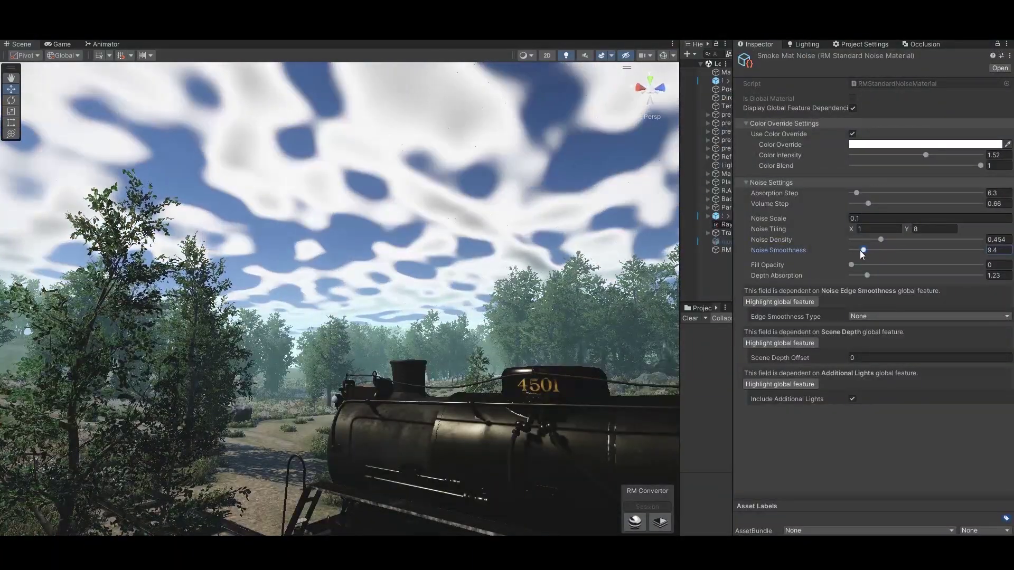
- In the demo scenes, adjust the cloud density and shading, point light, and fractal displacement and spread sliders
{"action": "left_click_drag", "start_coordinate": [862, 250], "coordinate": [877, 240]}
{"action": "left_click_drag", "start_coordinate": [858, 278], "coordinate": [877, 271]}
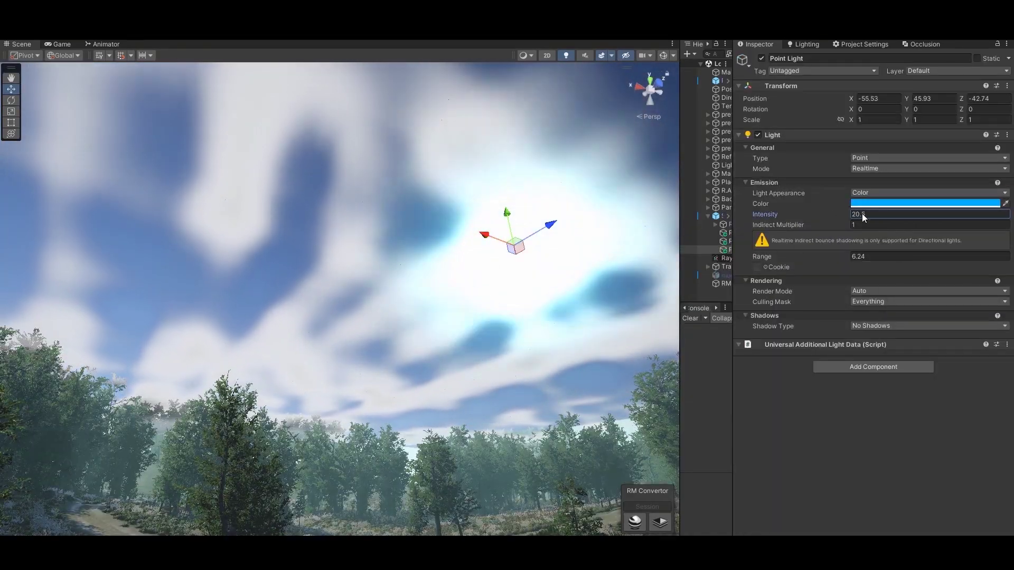
{"action": "left_click", "coordinate": [934, 258]}
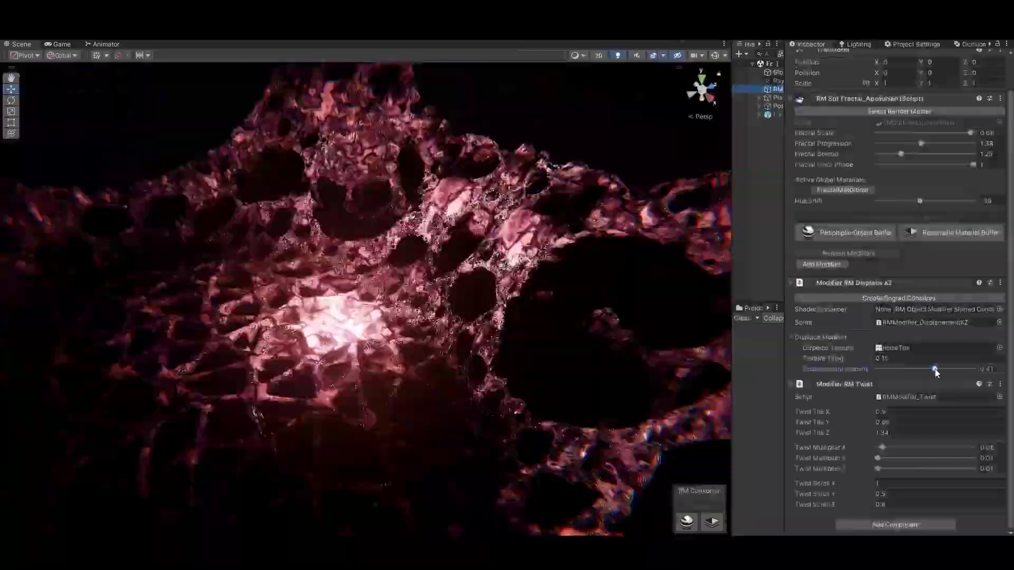
{"action": "left_click_drag", "start_coordinate": [936, 373], "coordinate": [920, 387]}
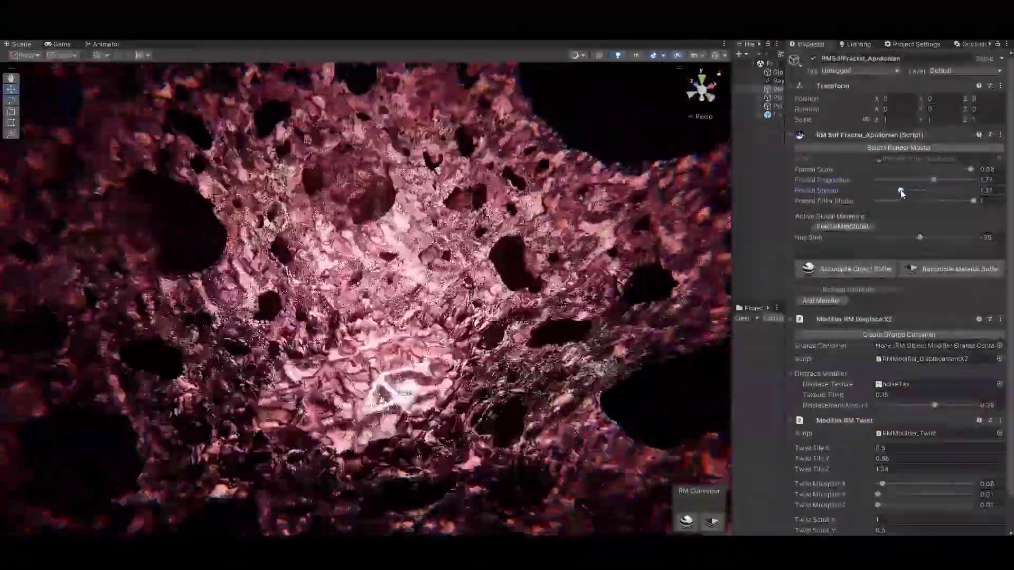
{"action": "left_click_drag", "start_coordinate": [901, 191], "coordinate": [907, 193]}
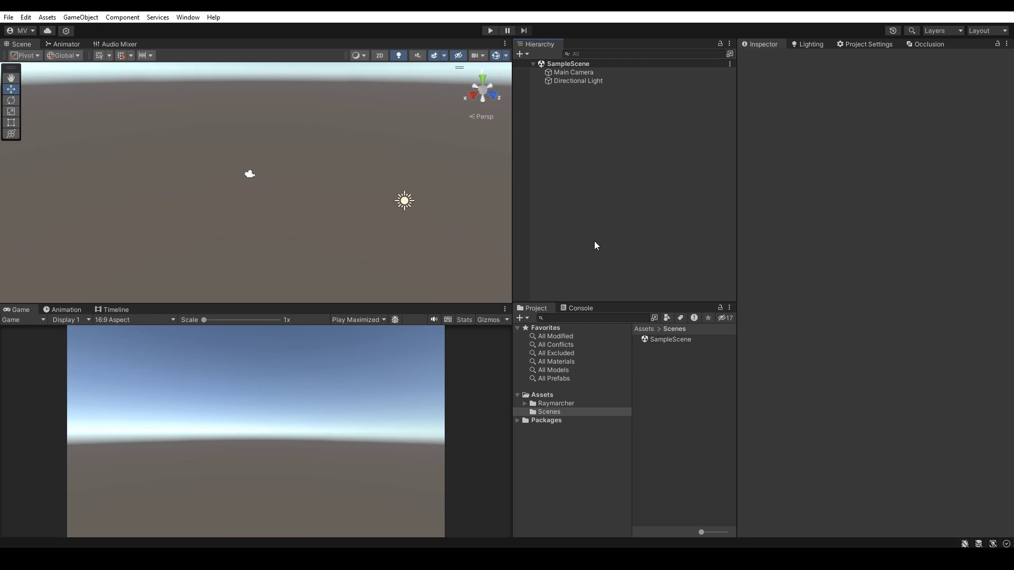
- Frame the Main Camera, browse Raymarcher's CameraFilterDependencies folder, then collapse it back to Assets
{"action": "double_click", "coordinate": [598, 75]}
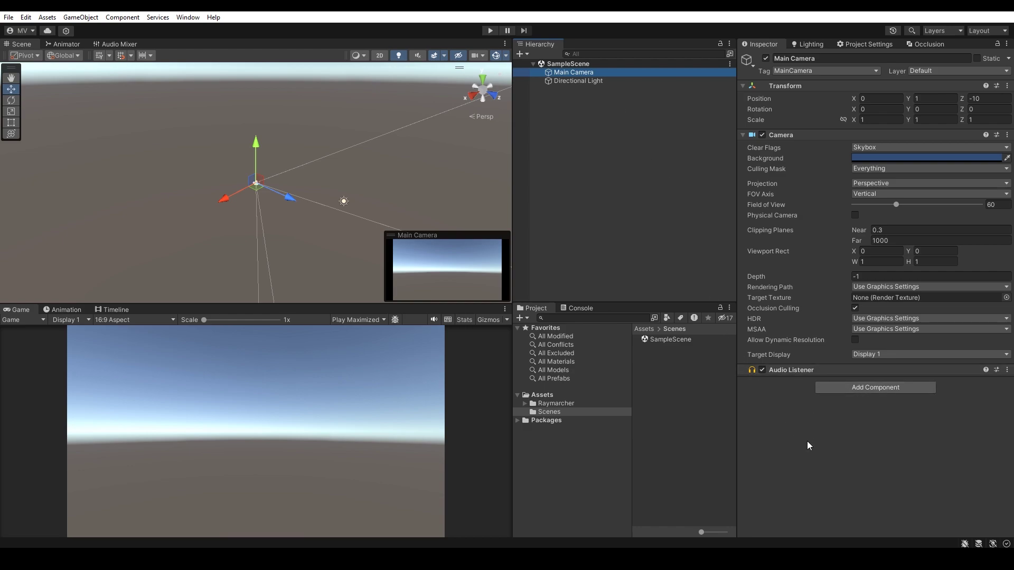
{"action": "left_click", "coordinate": [525, 403]}
{"action": "left_click", "coordinate": [540, 410]}
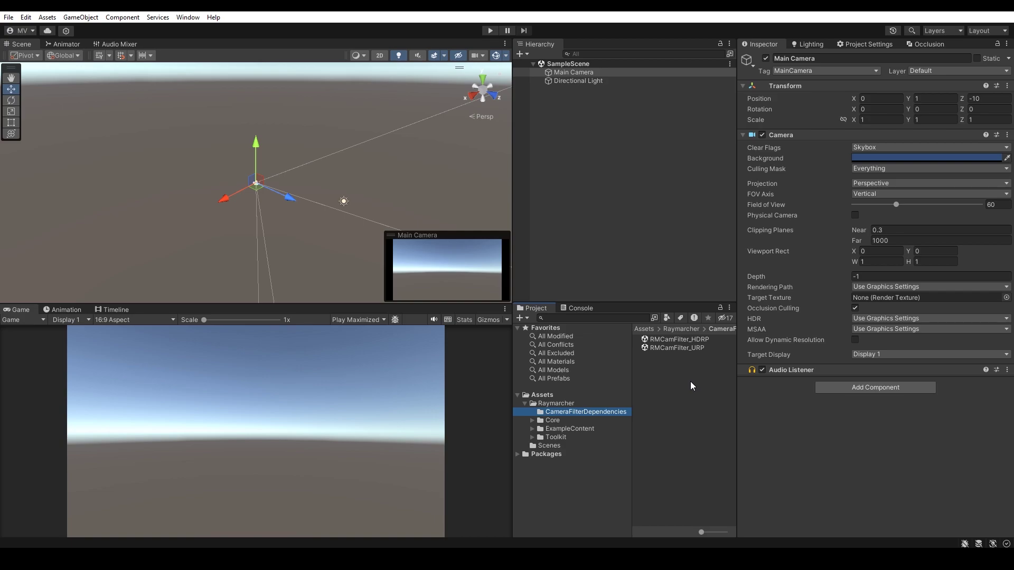
{"action": "left_click", "coordinate": [525, 403]}
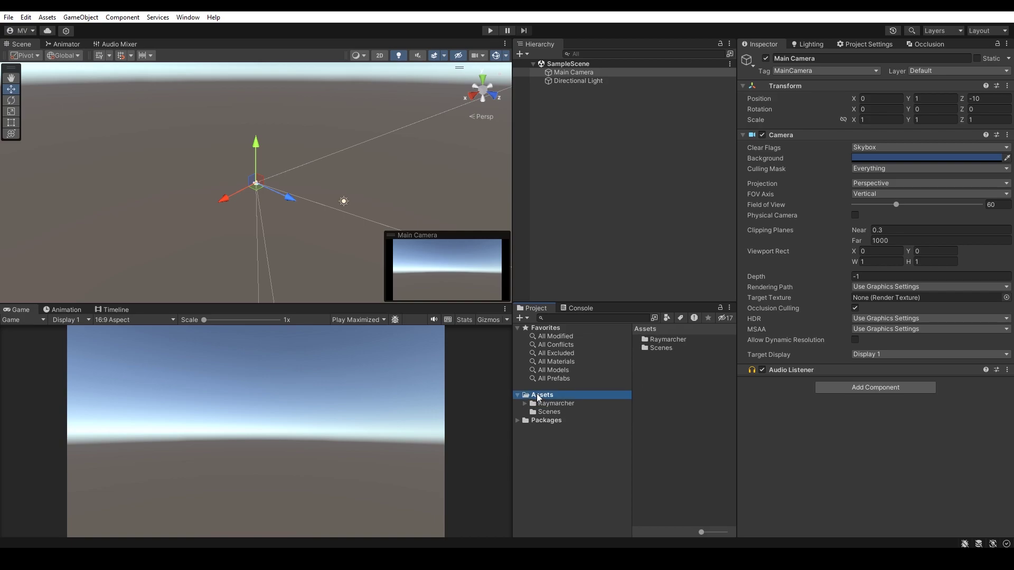
{"action": "left_click", "coordinate": [582, 199]}
- Open the Raymarcher Setup Wizard, assign Main Camera as the initial camera, and name the session RMScene
{"action": "left_click", "coordinate": [188, 17]}
{"action": "mouse_move", "coordinate": [207, 87]}
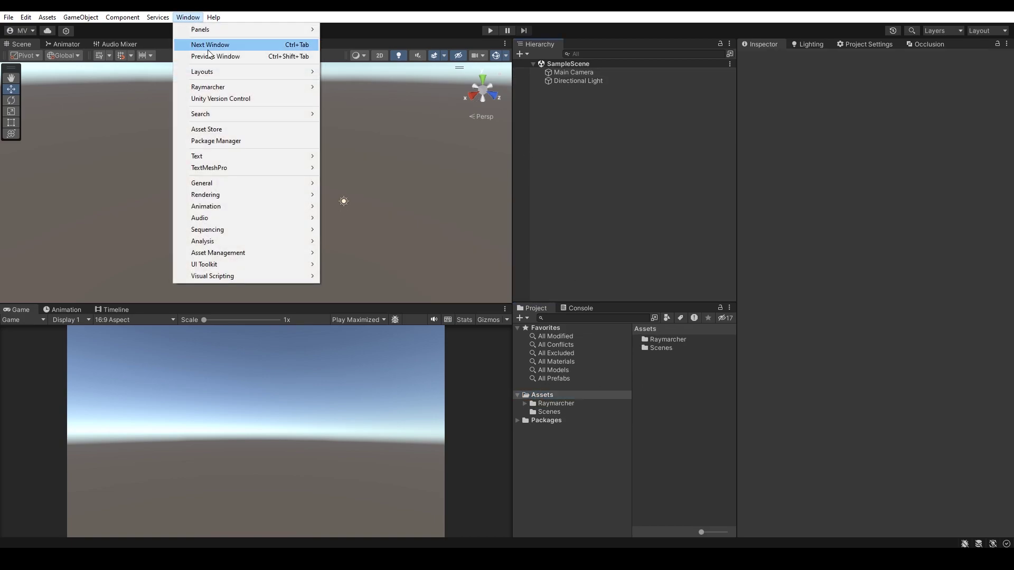
{"action": "left_click", "coordinate": [333, 86]}
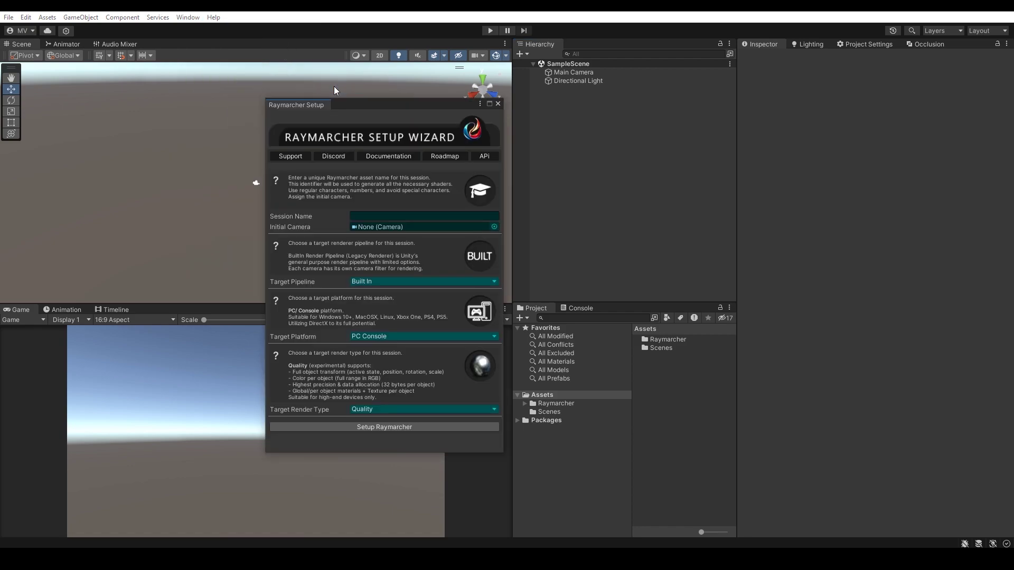
{"action": "left_click", "coordinate": [552, 73]}
{"action": "left_click_drag", "start_coordinate": [552, 73], "coordinate": [399, 227]}
{"action": "left_click", "coordinate": [401, 216]}
{"action": "type", "text": "RMScene"}
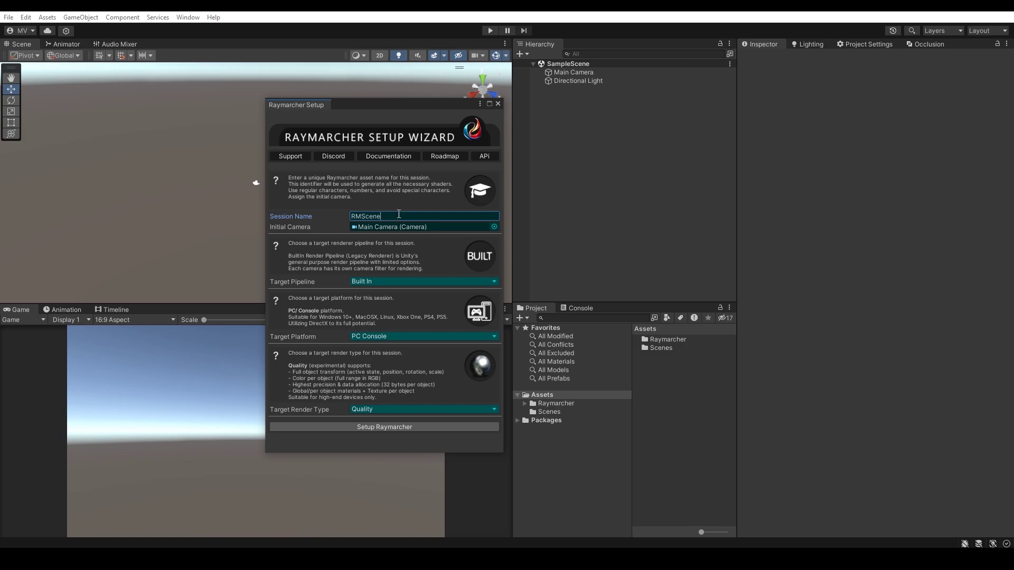
- Keep the Built In pipeline, choose PC Console and Quality, and start the Raymarcher setup
{"action": "left_click", "coordinate": [403, 283]}
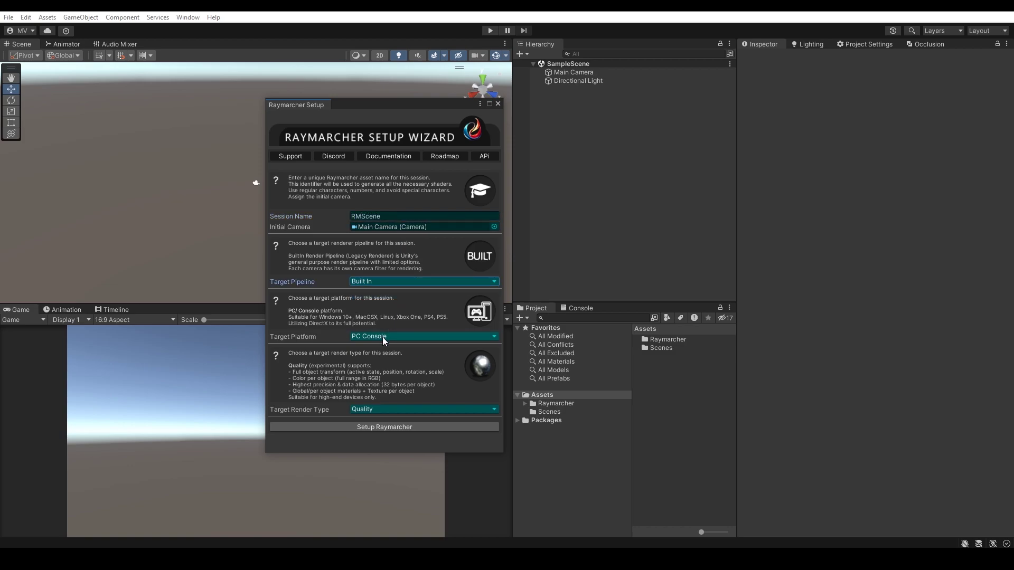
{"action": "left_click", "coordinate": [382, 336]}
{"action": "left_click", "coordinate": [390, 349]}
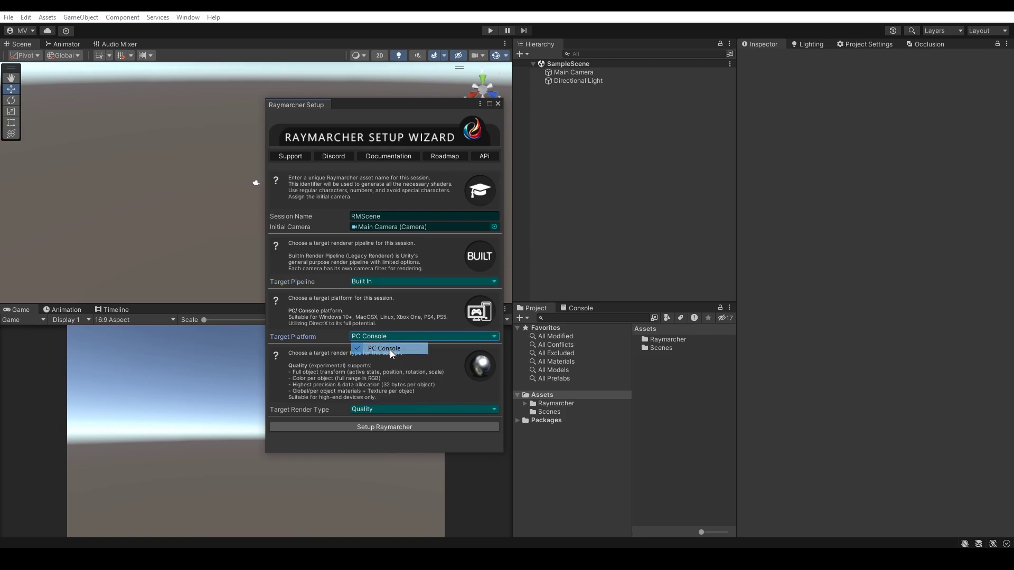
{"action": "left_click", "coordinate": [378, 409]}
{"action": "left_click", "coordinate": [381, 419]}
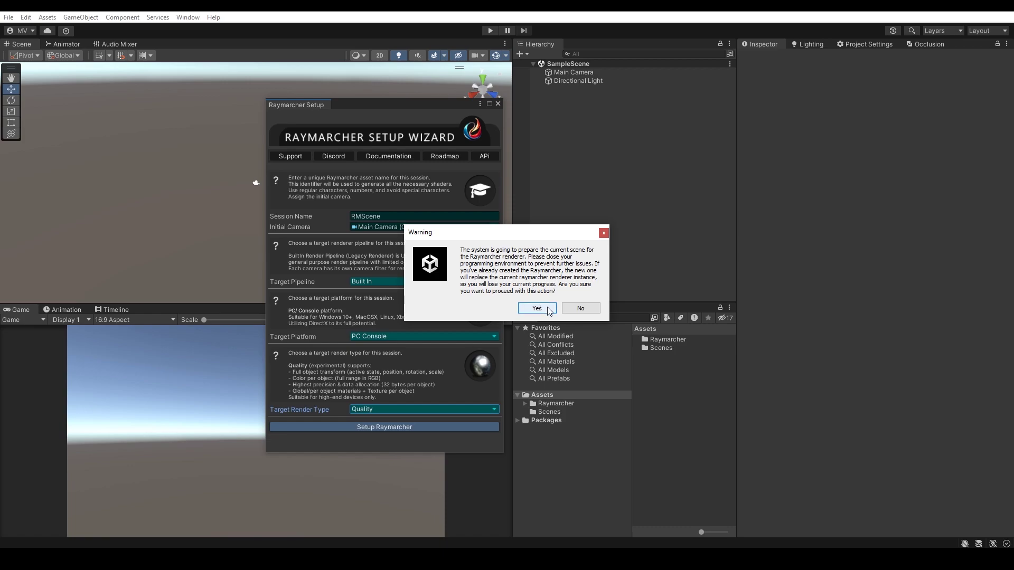
- Confirm scene preparation, add an SDF Sphere, recompile the session, and move the sphere right
{"action": "left_click", "coordinate": [543, 309]}
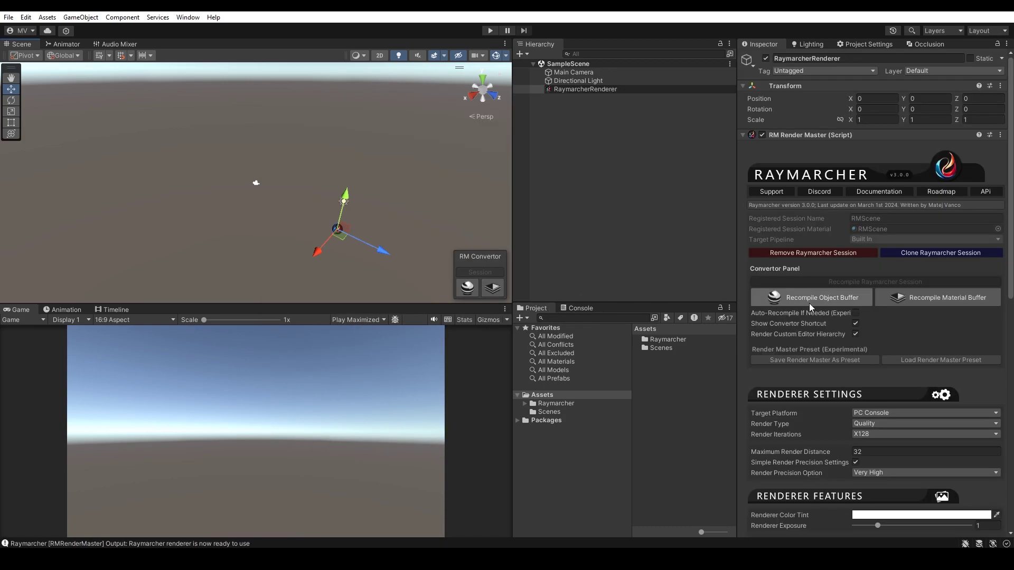
{"action": "left_click", "coordinate": [523, 54]}
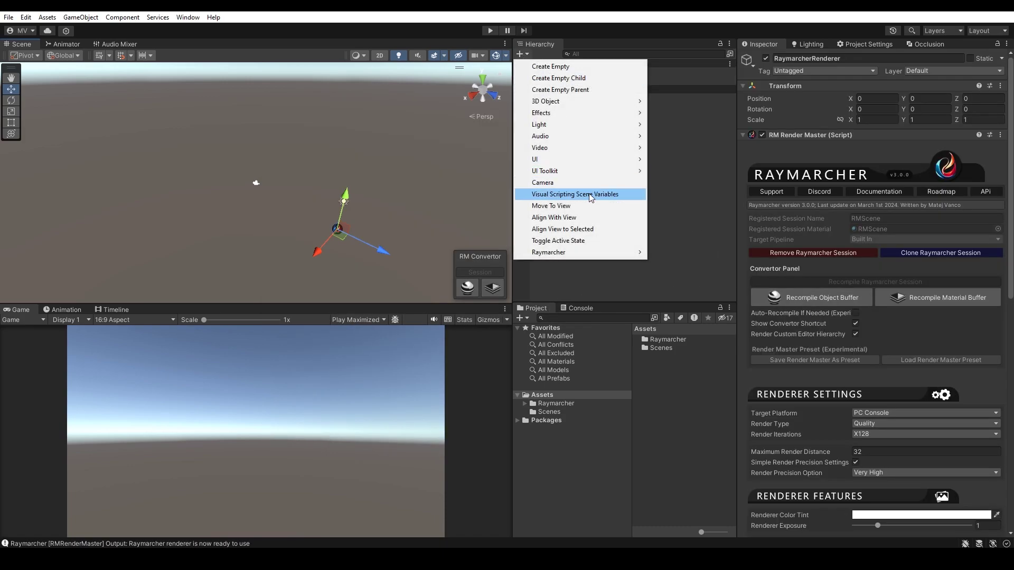
{"action": "mouse_move", "coordinate": [676, 264]}
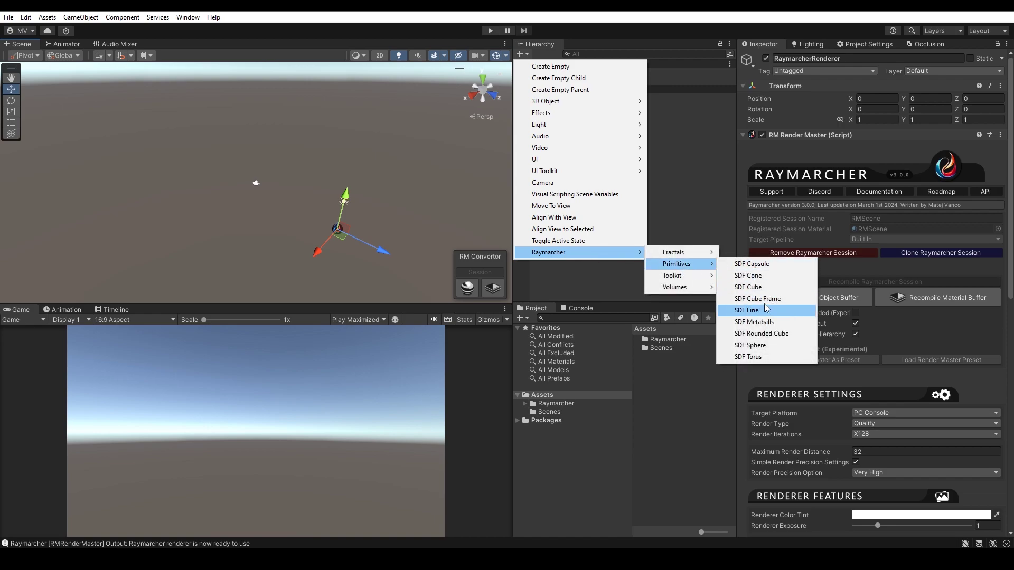
{"action": "left_click", "coordinate": [757, 346]}
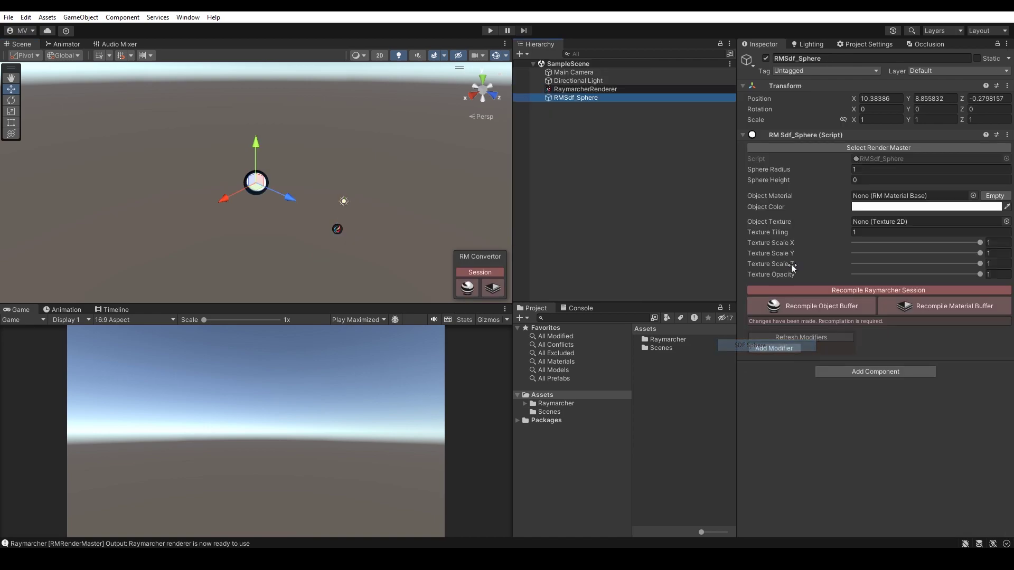
{"action": "left_click", "coordinate": [829, 290]}
{"action": "left_click_drag", "start_coordinate": [257, 184], "coordinate": [381, 179]}
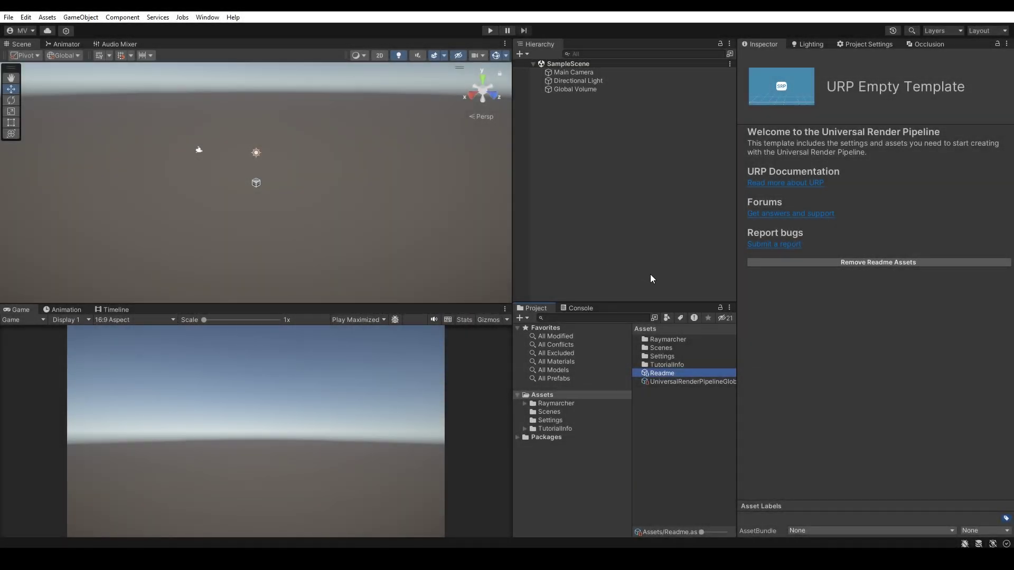
- Import RMCamFilter_URP from CameraFilterDependencies and dismiss the notice that nothing needs importing
{"action": "left_click", "coordinate": [524, 404]}
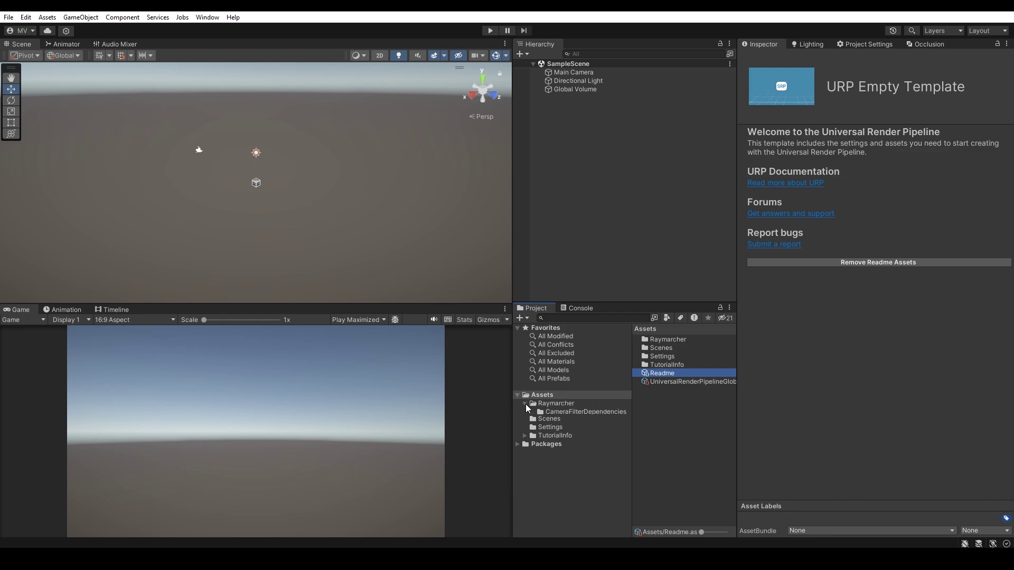
{"action": "left_click", "coordinate": [552, 413]}
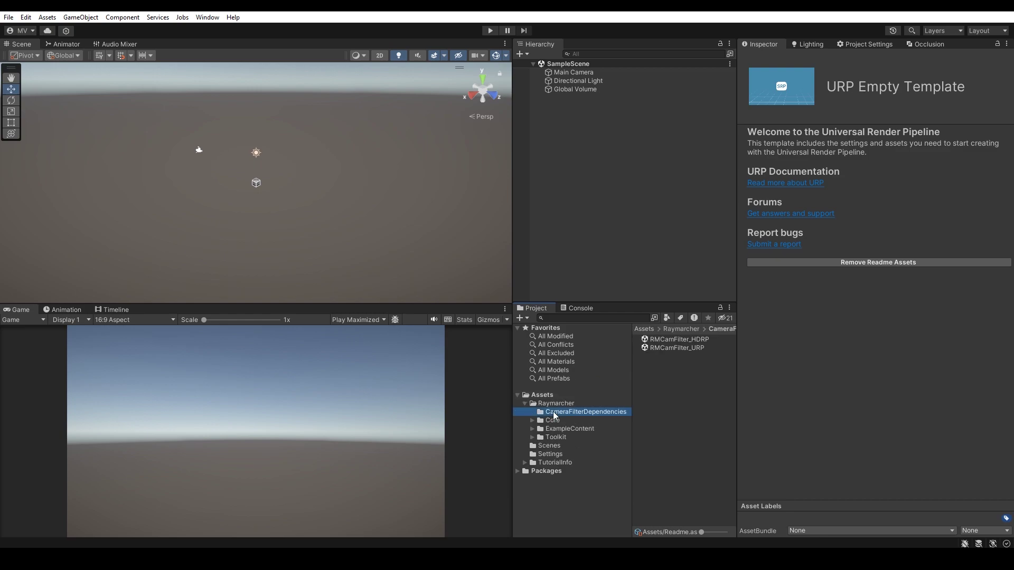
{"action": "double_click", "coordinate": [669, 346]}
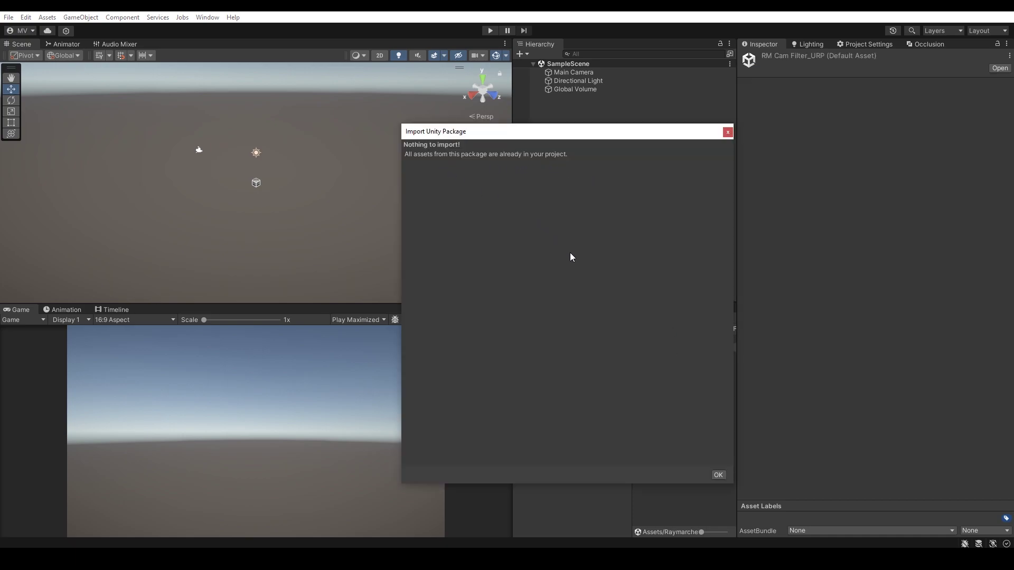
{"action": "left_click", "coordinate": [718, 475]}
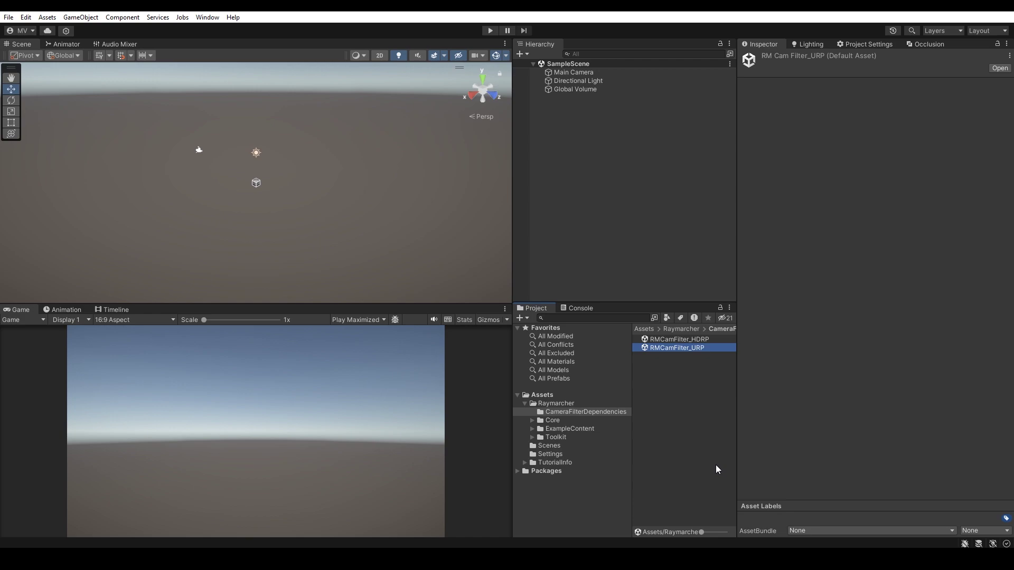
- Add RM Cam Filter URP as a renderer feature on URP-HighFidelity-Renderer
{"action": "left_click", "coordinate": [525, 403]}
{"action": "left_click", "coordinate": [555, 421]}
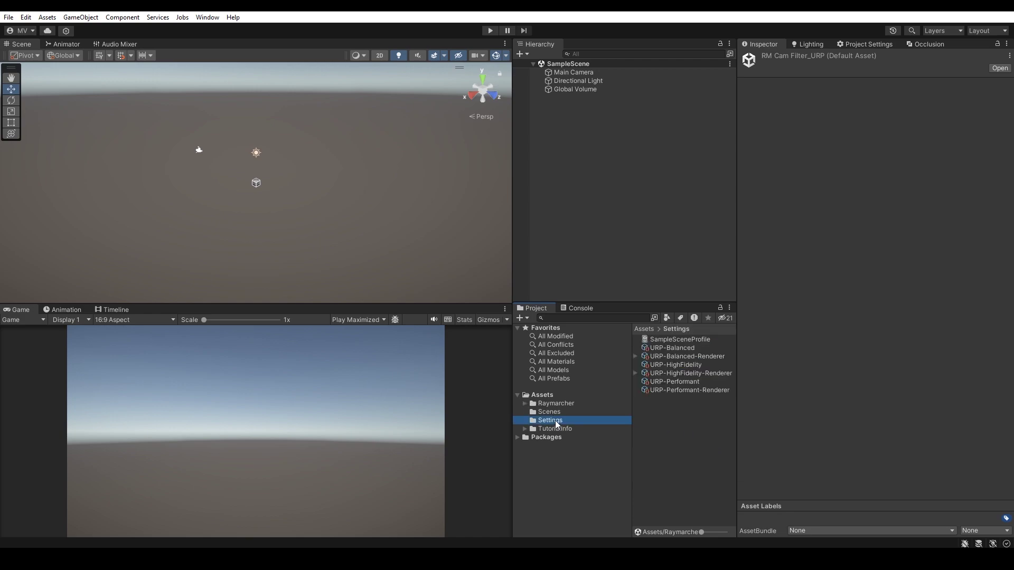
{"action": "left_click", "coordinate": [678, 373]}
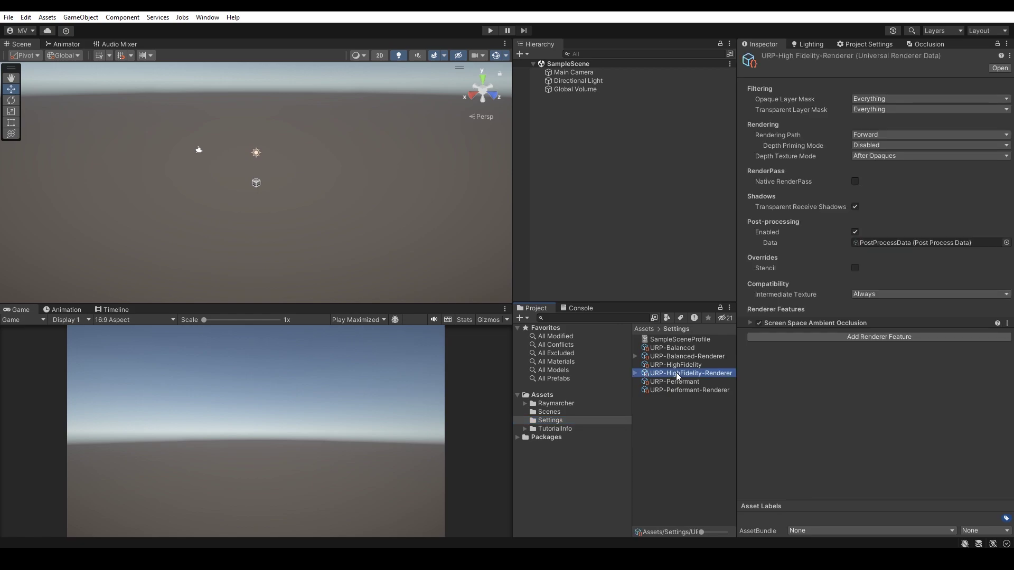
{"action": "left_click", "coordinate": [834, 341]}
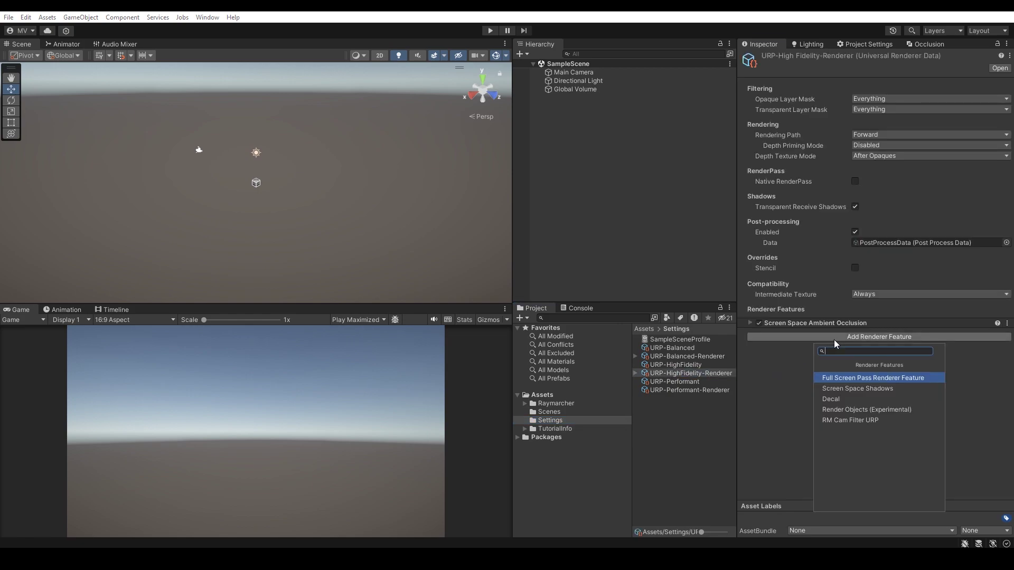
{"action": "left_click", "coordinate": [870, 420]}
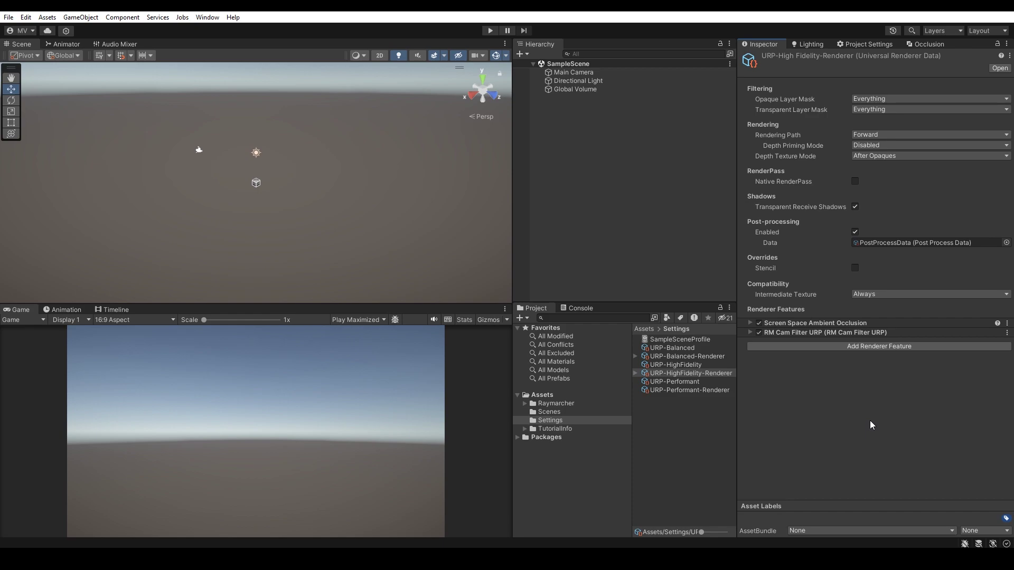
- Expand the filter's settings, leaving Use Downsample Feature off and the Render Pass Event unchanged
{"action": "left_click", "coordinate": [845, 333]}
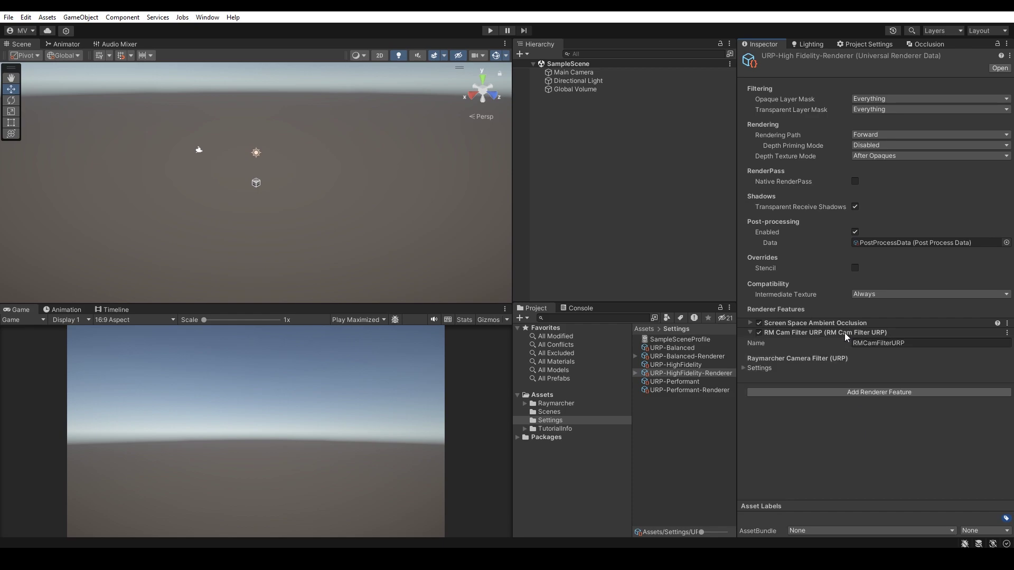
{"action": "left_click", "coordinate": [746, 369]}
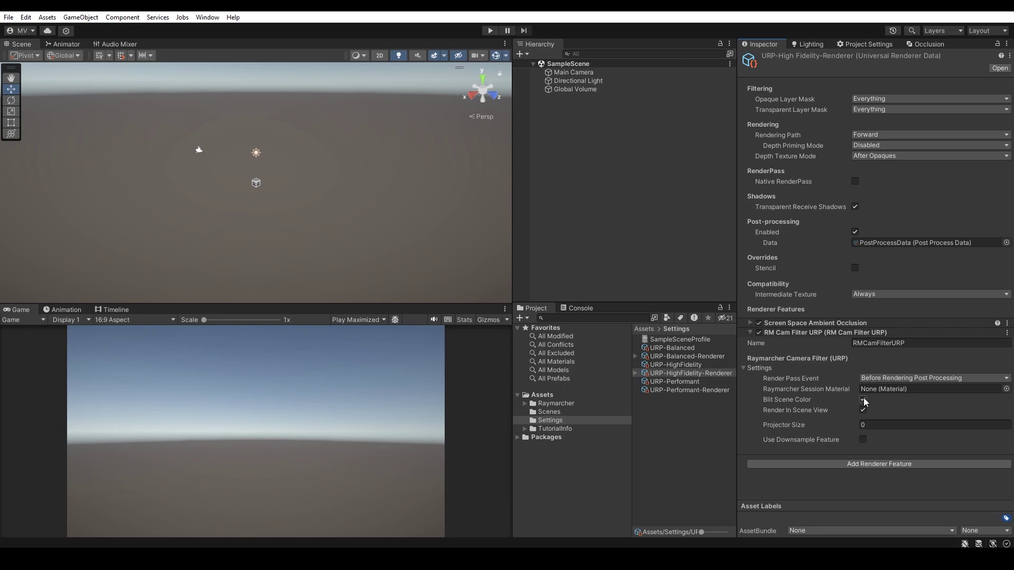
{"action": "left_click", "coordinate": [863, 439]}
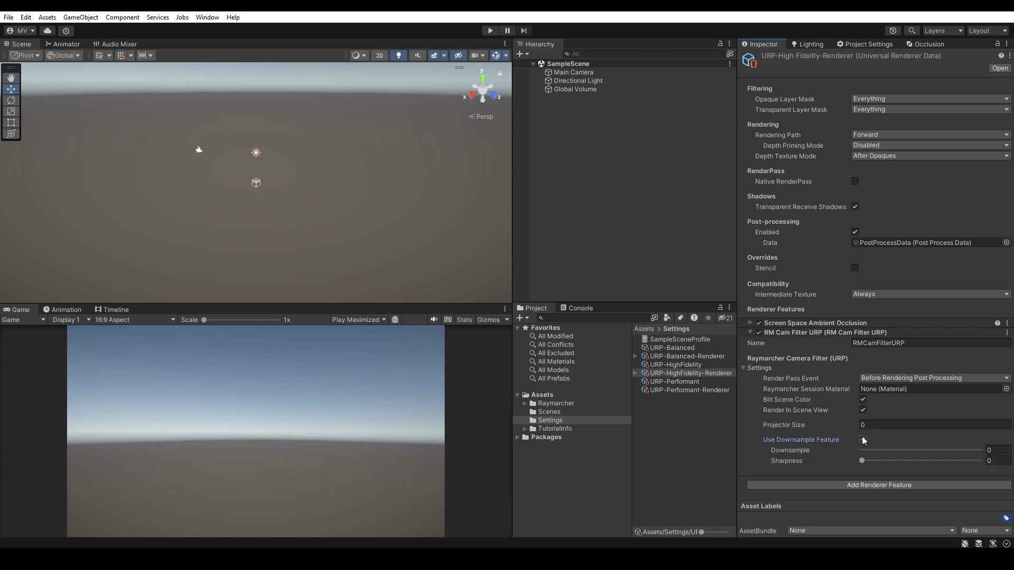
{"action": "left_click", "coordinate": [864, 439]}
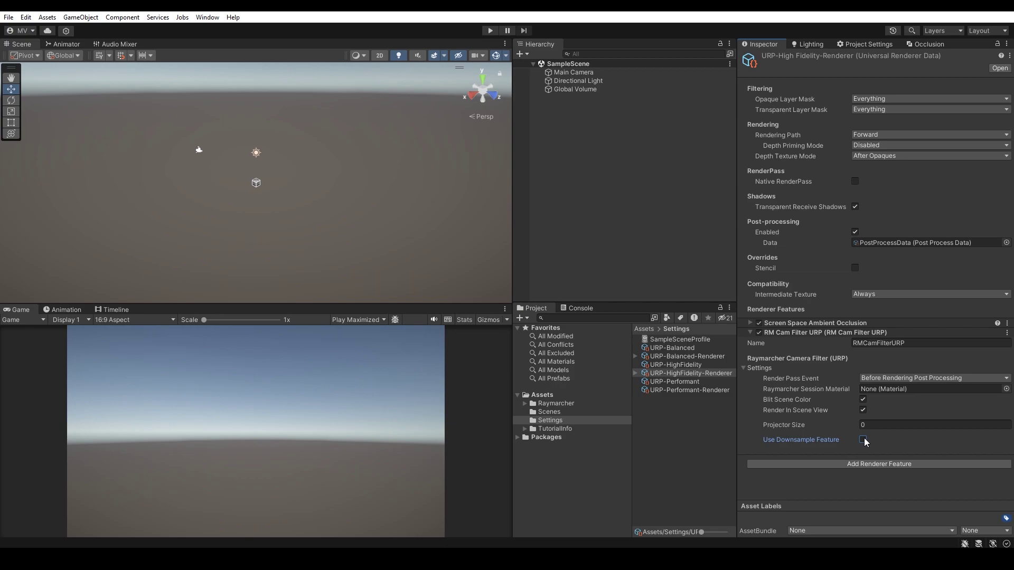
{"action": "left_click", "coordinate": [866, 379]}
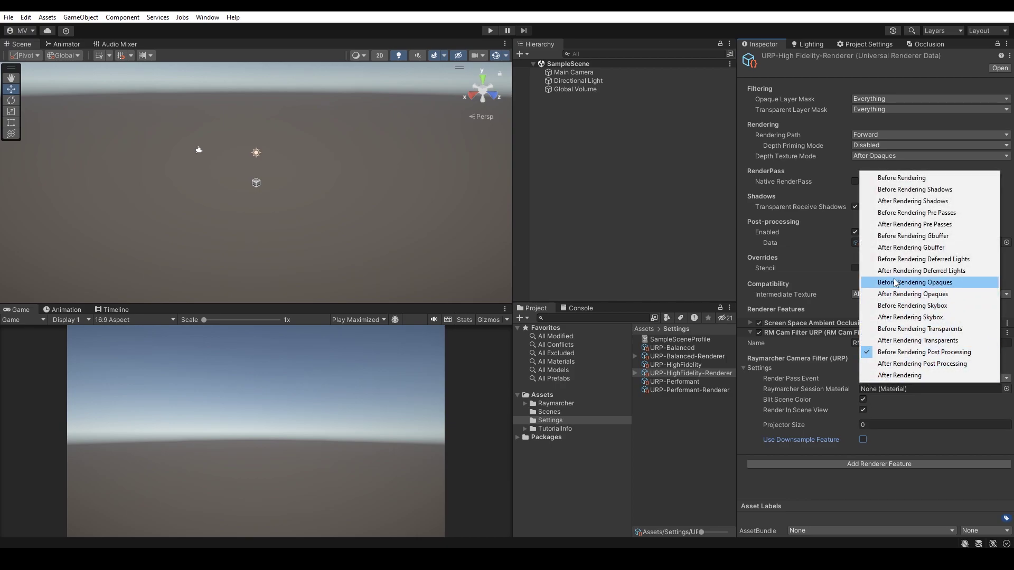
{"action": "left_click", "coordinate": [891, 354]}
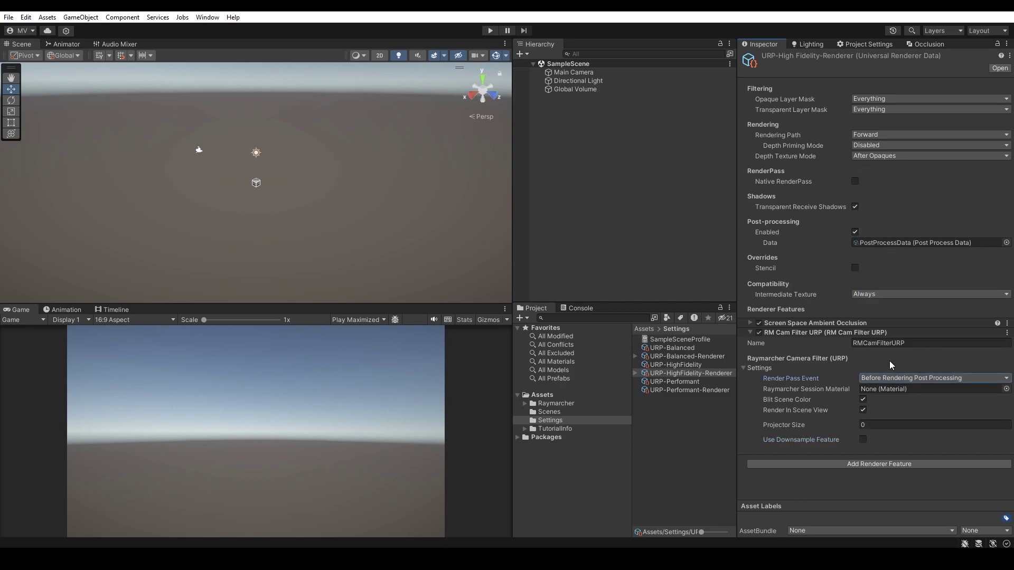
- Open the Raymarcher Setup Wizard, assign Main Camera, and set the target pipeline to URP
{"action": "left_click", "coordinate": [613, 200]}
{"action": "left_click", "coordinate": [207, 17]}
{"action": "mouse_move", "coordinate": [227, 87]}
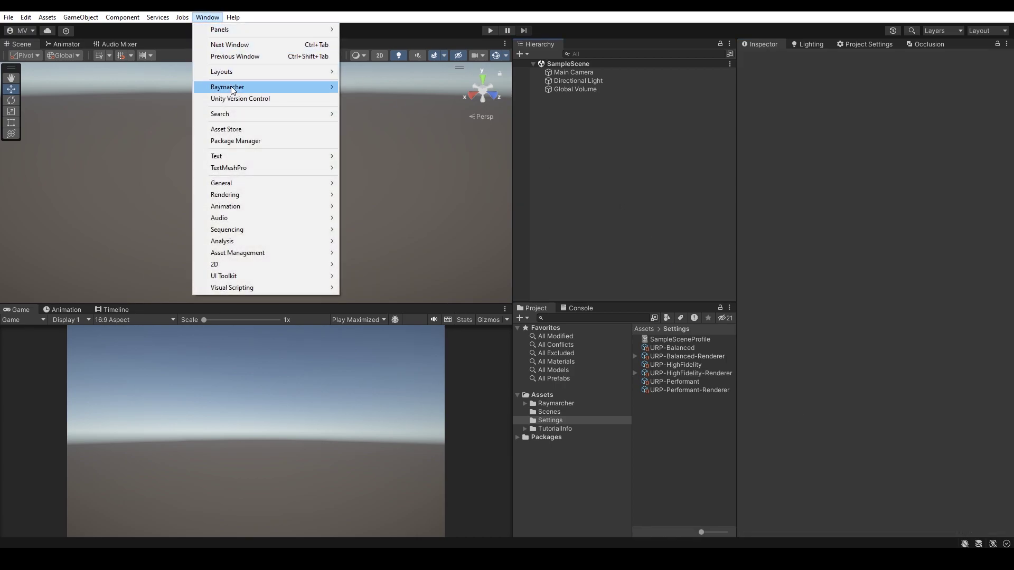
{"action": "left_click", "coordinate": [359, 89]}
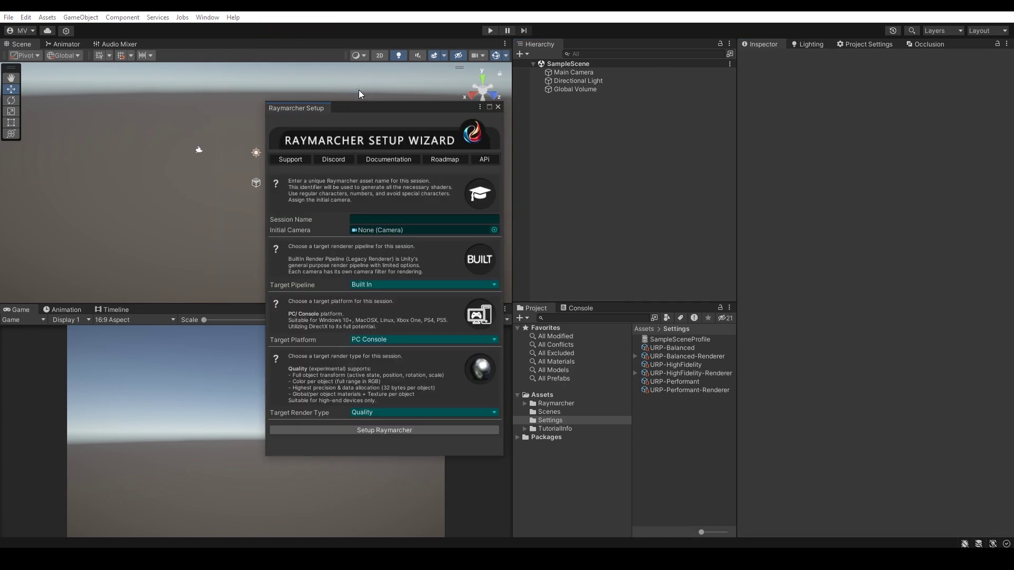
{"action": "left_click_drag", "start_coordinate": [556, 78], "coordinate": [389, 228]}
{"action": "type", "text": "RMScene"}
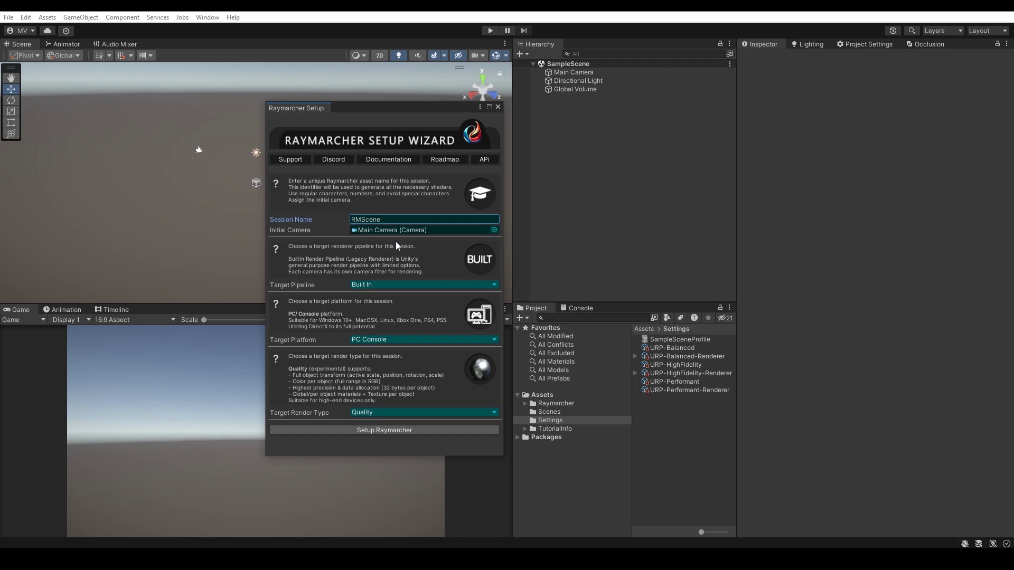
{"action": "left_click", "coordinate": [397, 283]}
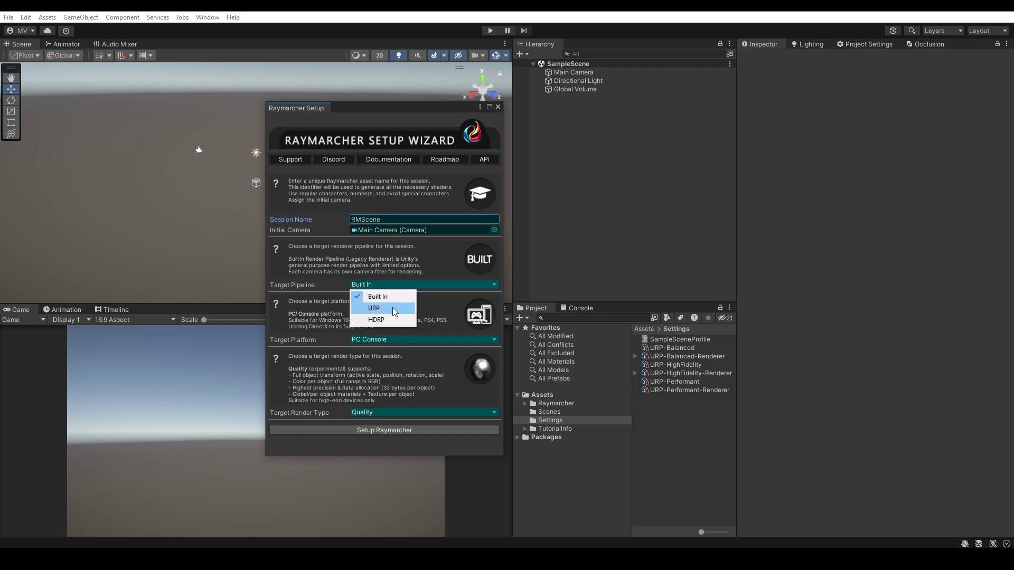
{"action": "left_click", "coordinate": [393, 307]}
- Keep PC Console and Quality, run the setup, confirm, and save the material as RMScene.mat
{"action": "left_click", "coordinate": [388, 339]}
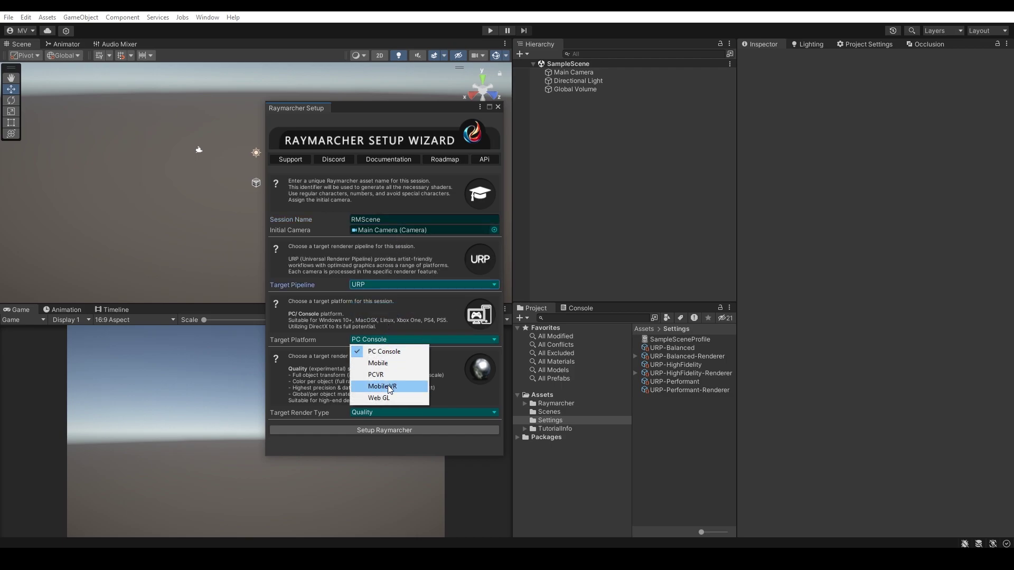
{"action": "left_click", "coordinate": [388, 353]}
{"action": "left_click", "coordinate": [387, 409]}
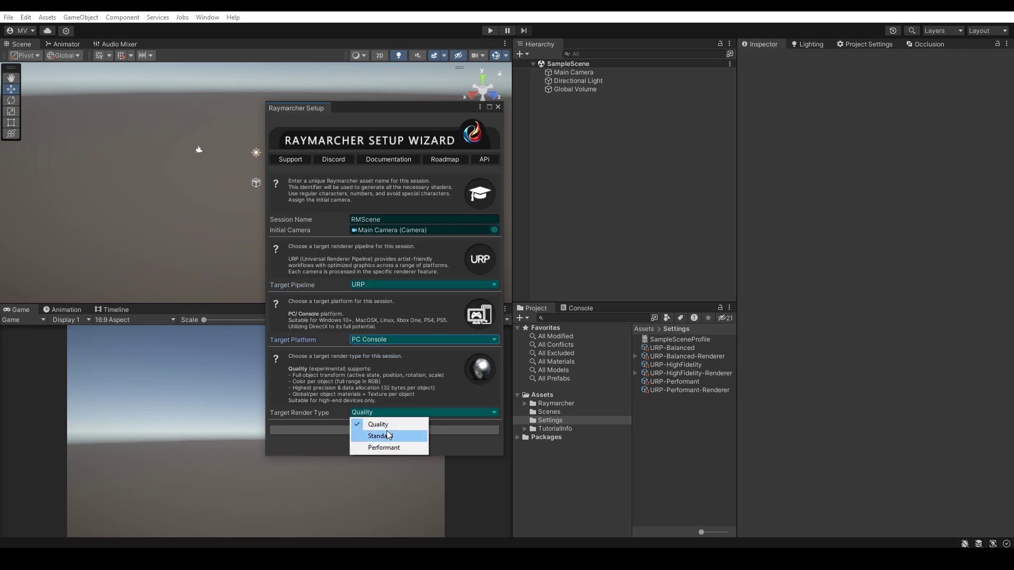
{"action": "left_click", "coordinate": [387, 425]}
{"action": "left_click", "coordinate": [389, 431]}
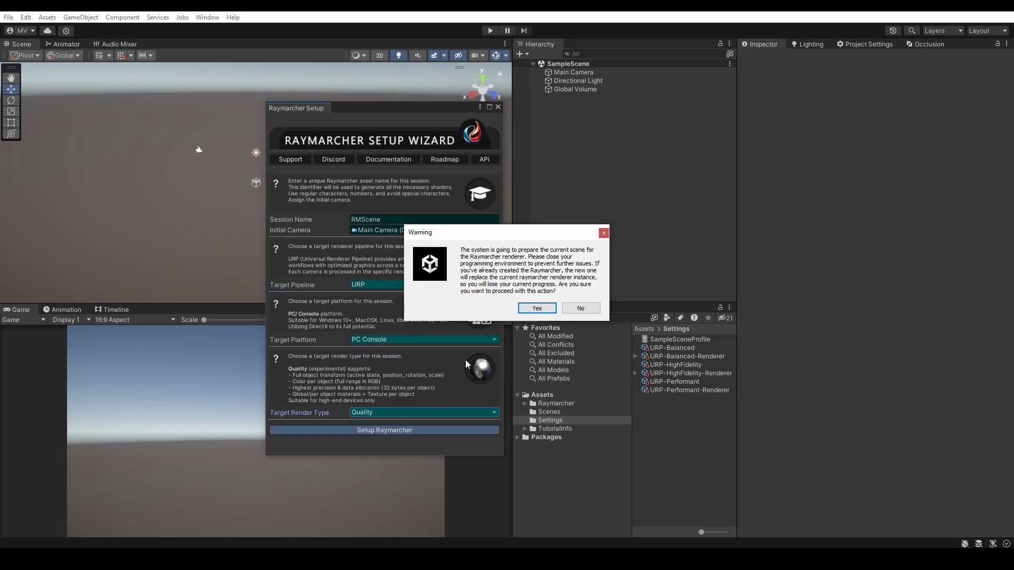
{"action": "left_click", "coordinate": [538, 308]}
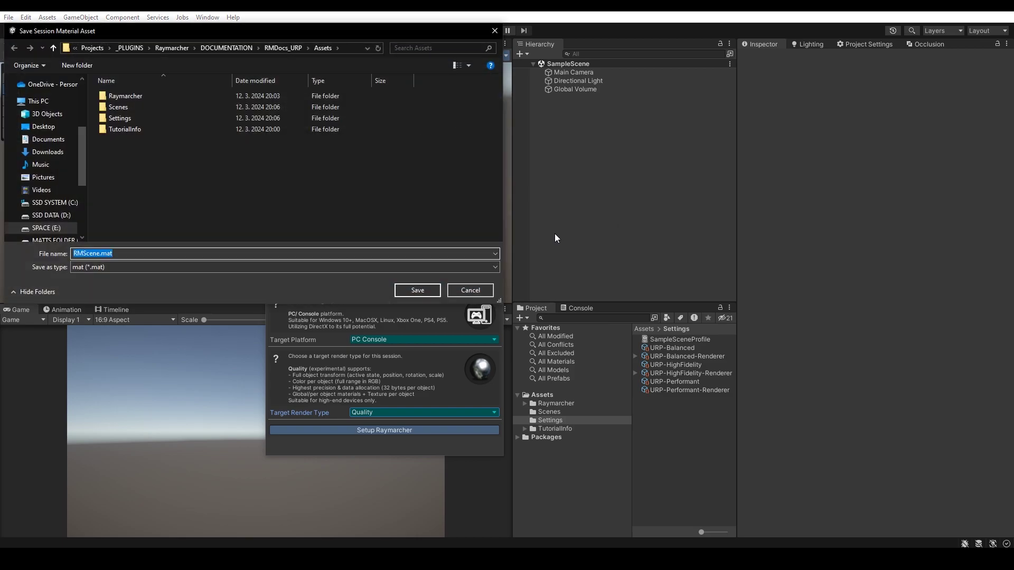
{"action": "left_click", "coordinate": [416, 291]}
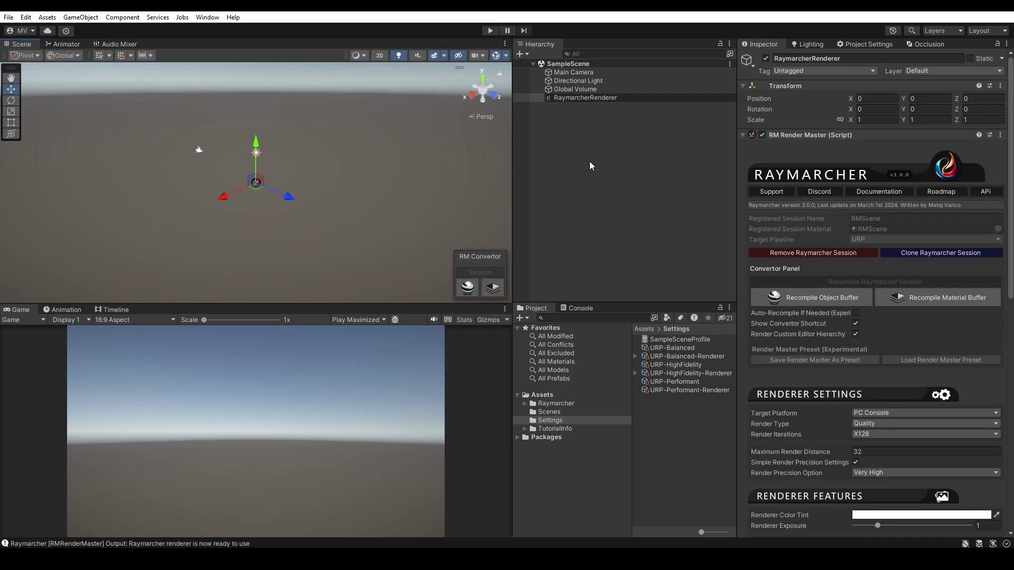
- Create an Apollonian fractal, recompile the session so it renders, and reset its Transform to the origin
{"action": "left_click", "coordinate": [521, 53]}
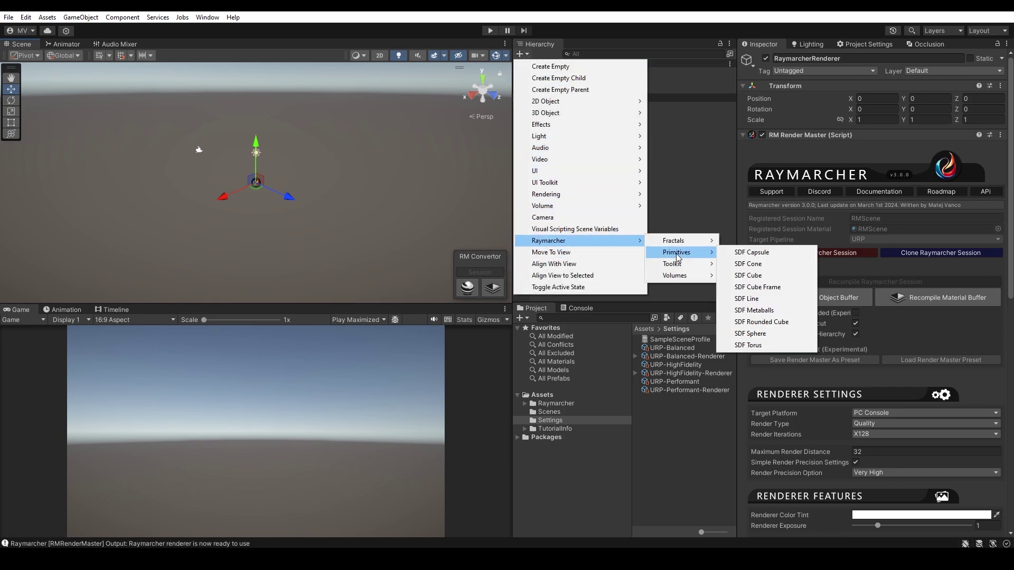
{"action": "mouse_move", "coordinate": [674, 241]}
{"action": "left_click", "coordinate": [749, 241]}
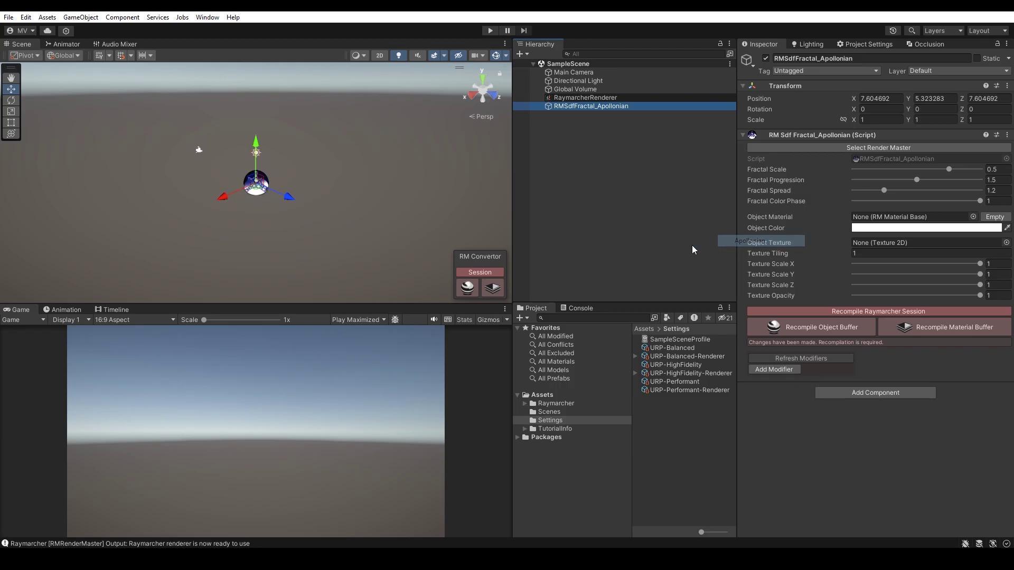
{"action": "left_click", "coordinate": [503, 272]}
{"action": "right_click", "coordinate": [810, 89]}
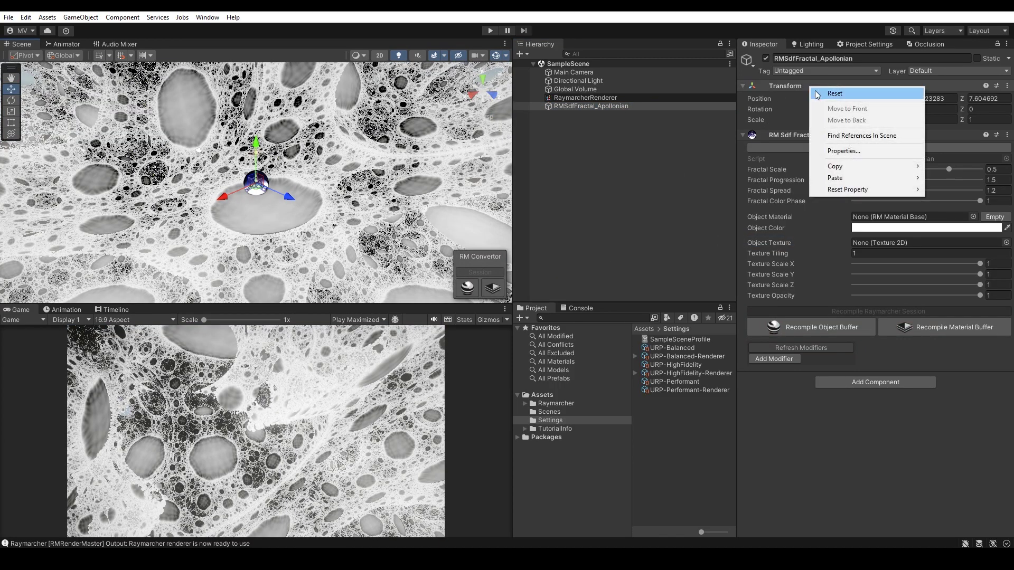
{"action": "left_click", "coordinate": [816, 94]}
{"action": "left_click_drag", "start_coordinate": [312, 193], "coordinate": [254, 156], "text": "alt"}
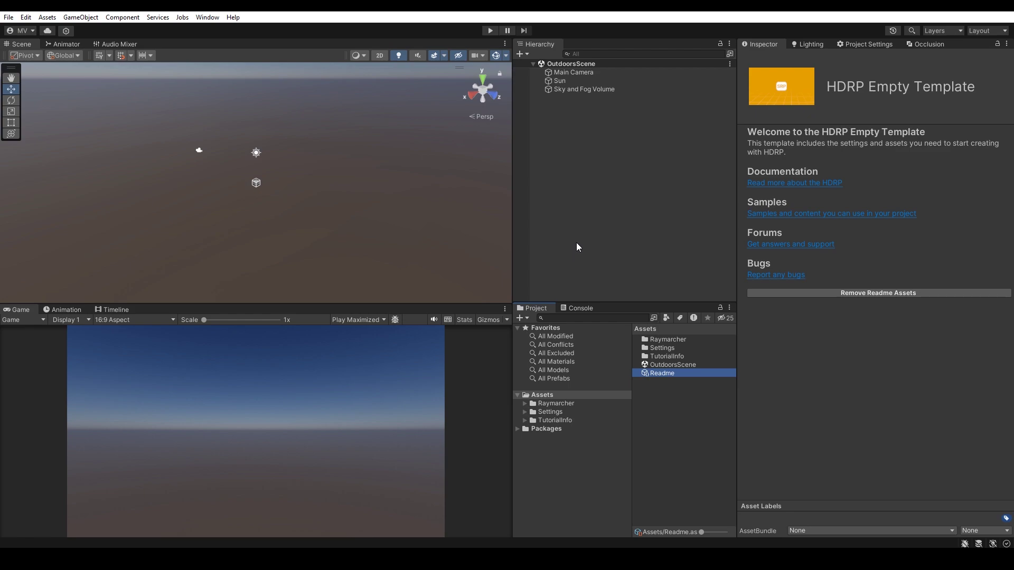
{"action": "left_click", "coordinate": [525, 405]}
{"action": "left_click", "coordinate": [559, 410]}
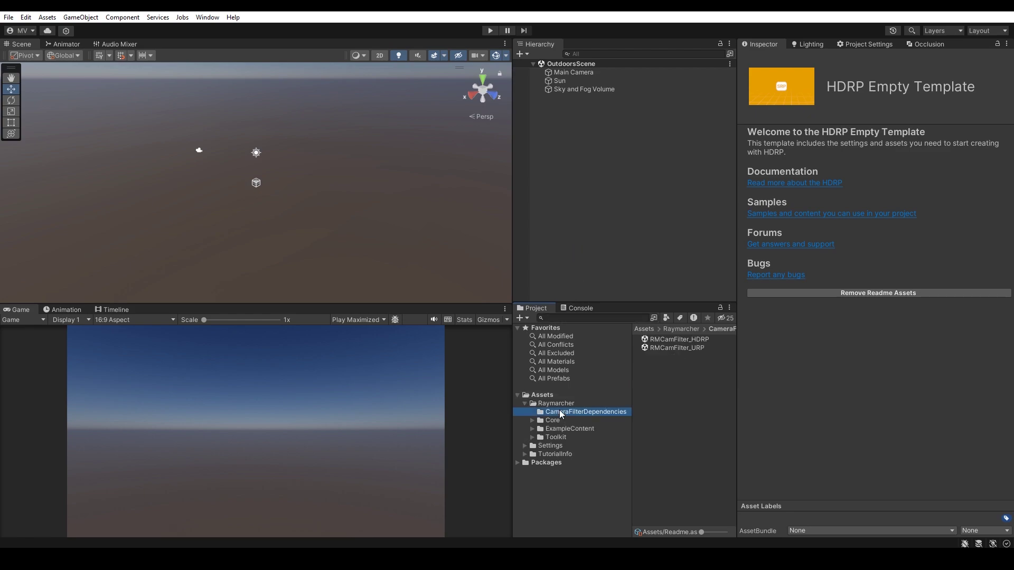
{"action": "double_click", "coordinate": [693, 339]}
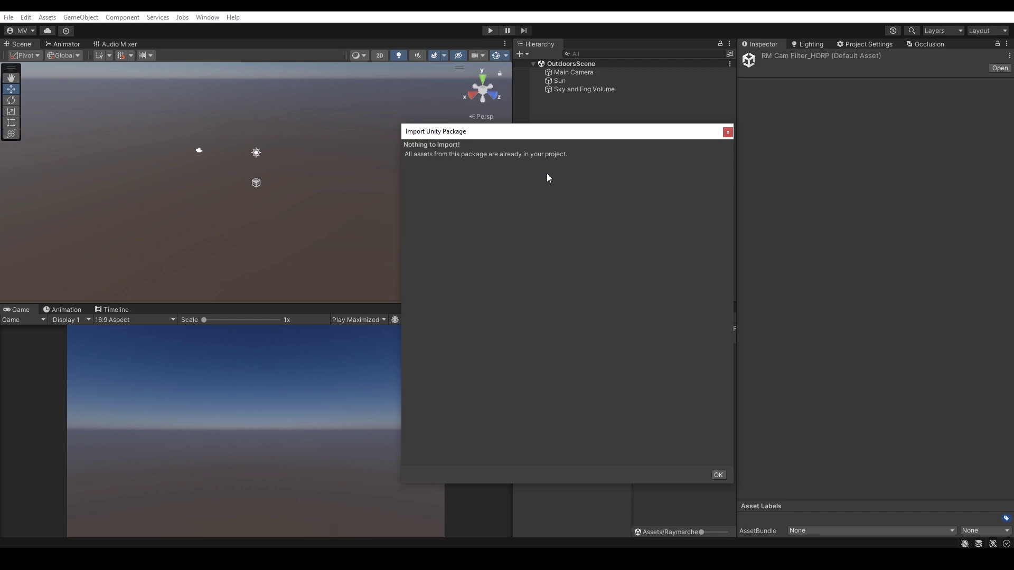
{"action": "left_click", "coordinate": [720, 477]}
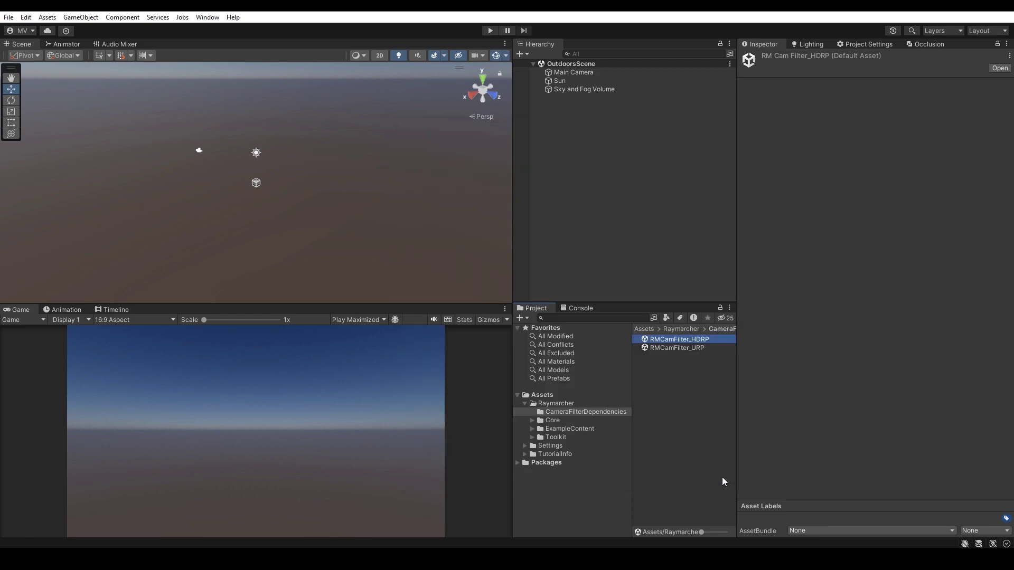
{"action": "left_click", "coordinate": [522, 403]}
{"action": "left_click", "coordinate": [530, 396]}
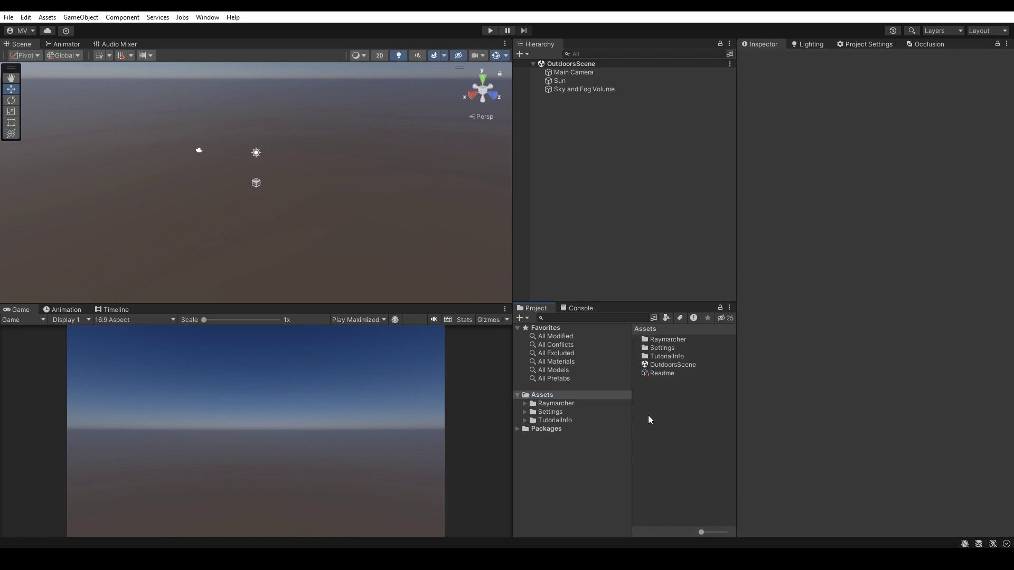
- Open the Raymarcher Setup Wizard, assign Main Camera, name the session RMScene, and choose HDRP
{"action": "left_click", "coordinate": [208, 16]}
{"action": "mouse_move", "coordinate": [228, 87]}
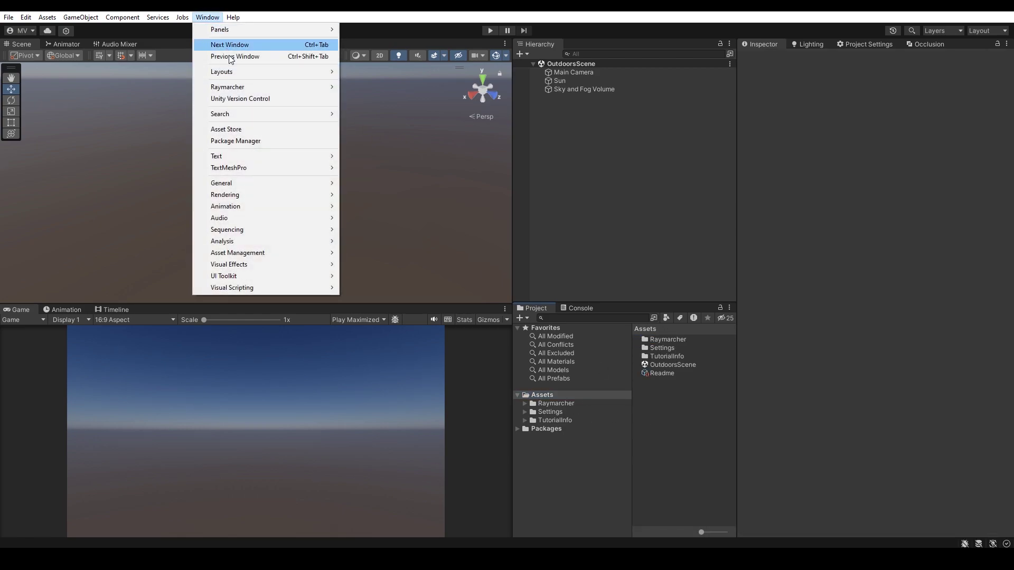
{"action": "left_click", "coordinate": [389, 88]}
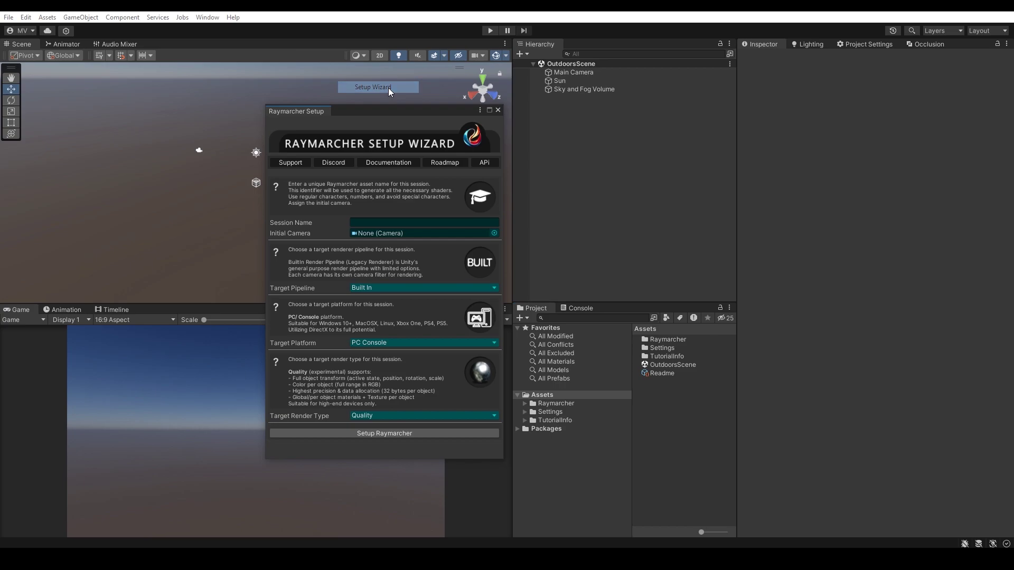
{"action": "left_click_drag", "start_coordinate": [561, 74], "coordinate": [376, 232]}
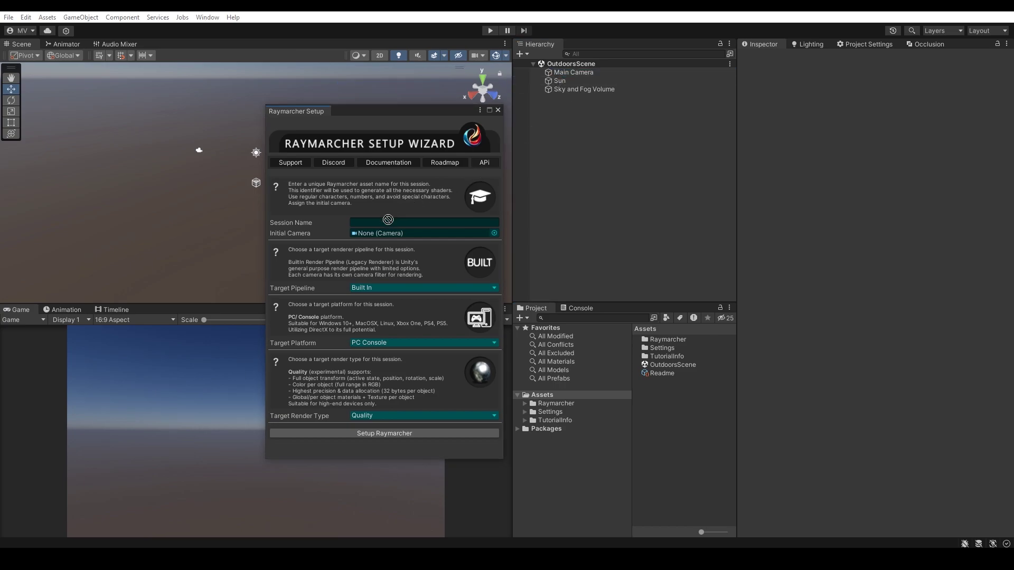
{"action": "left_click", "coordinate": [374, 222]}
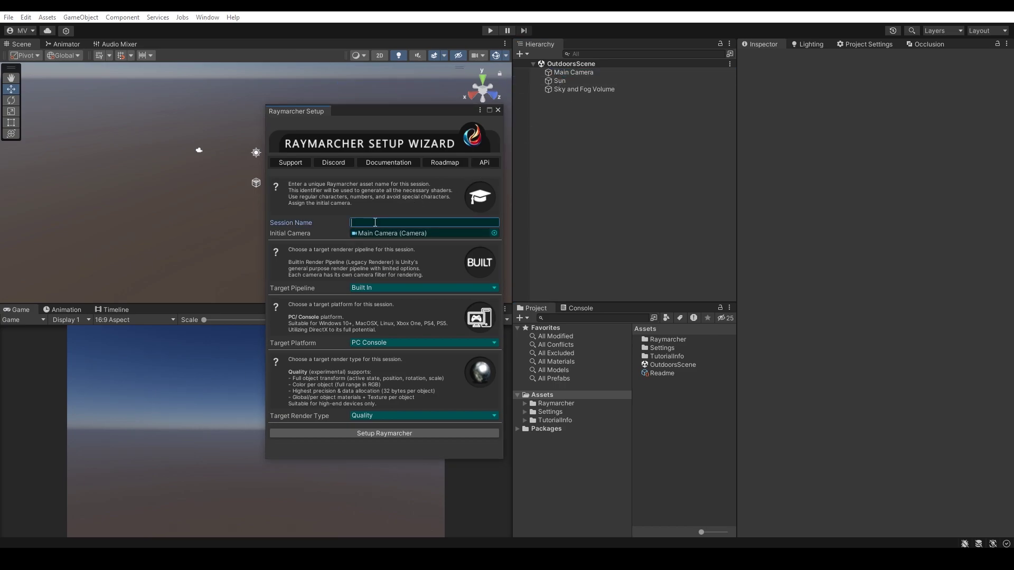
{"action": "type", "text": "RMScene"}
{"action": "left_click", "coordinate": [381, 289]}
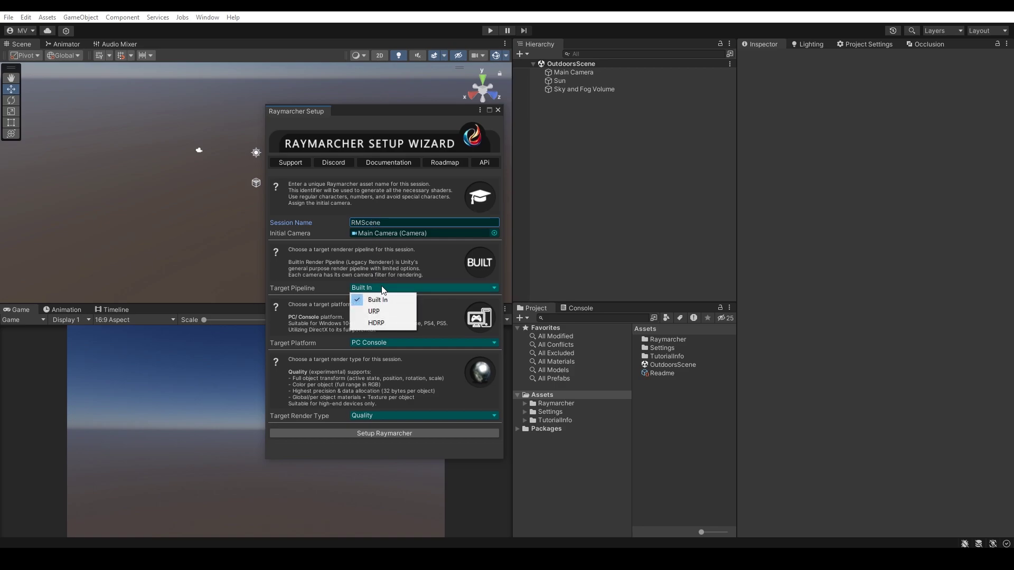
{"action": "left_click", "coordinate": [381, 323]}
- Keep PC Console and Quality, run the setup, confirm, and save the RMScene session material
{"action": "left_click", "coordinate": [385, 340]}
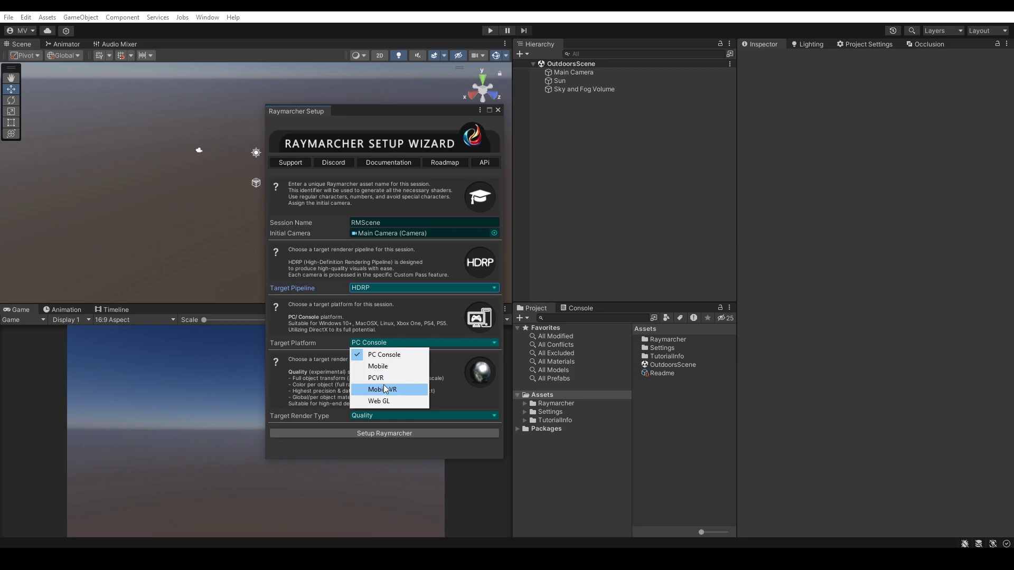
{"action": "left_click", "coordinate": [391, 354]}
{"action": "left_click", "coordinate": [378, 415]}
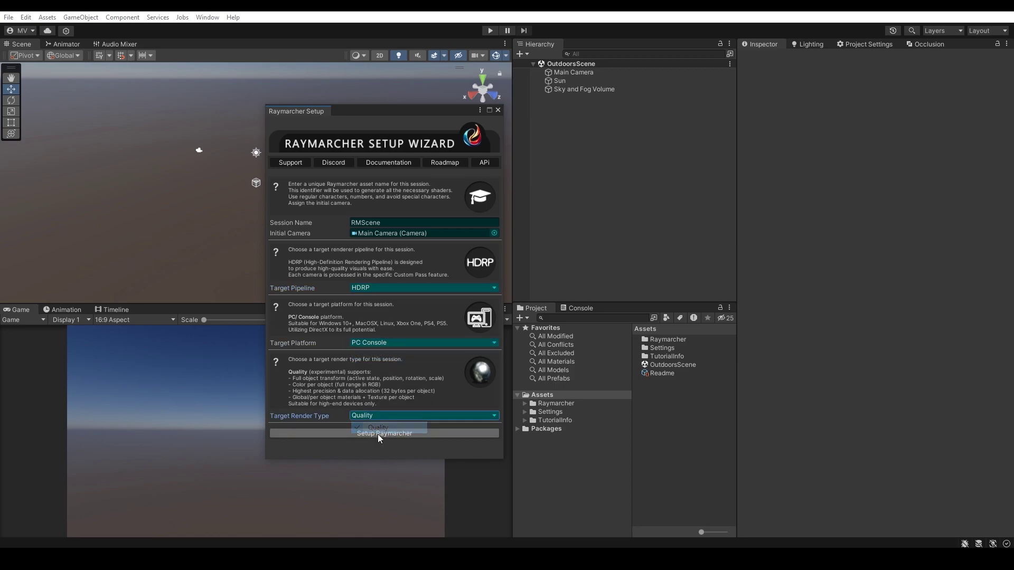
{"action": "left_click", "coordinate": [377, 434]}
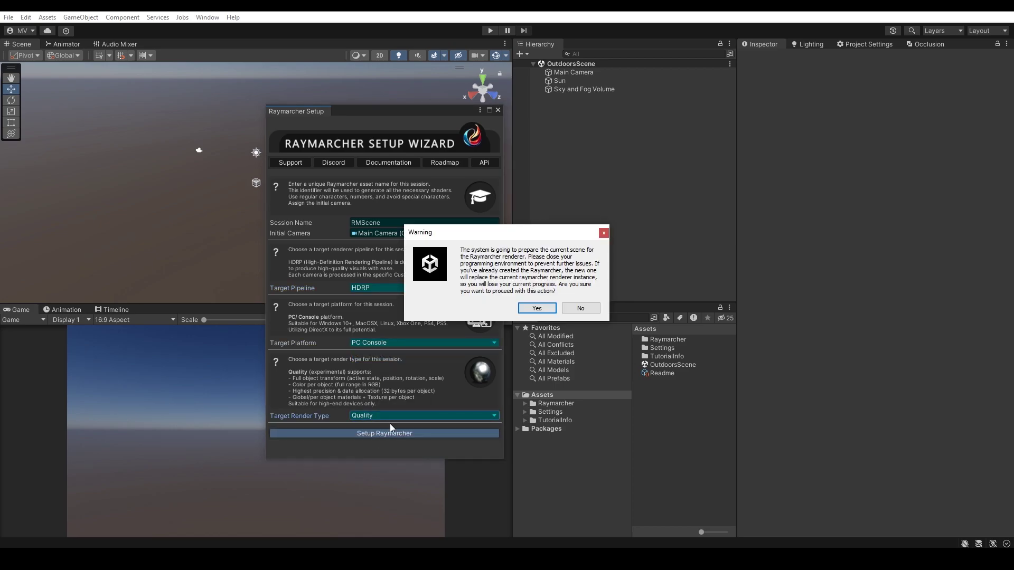
{"action": "left_click", "coordinate": [537, 309]}
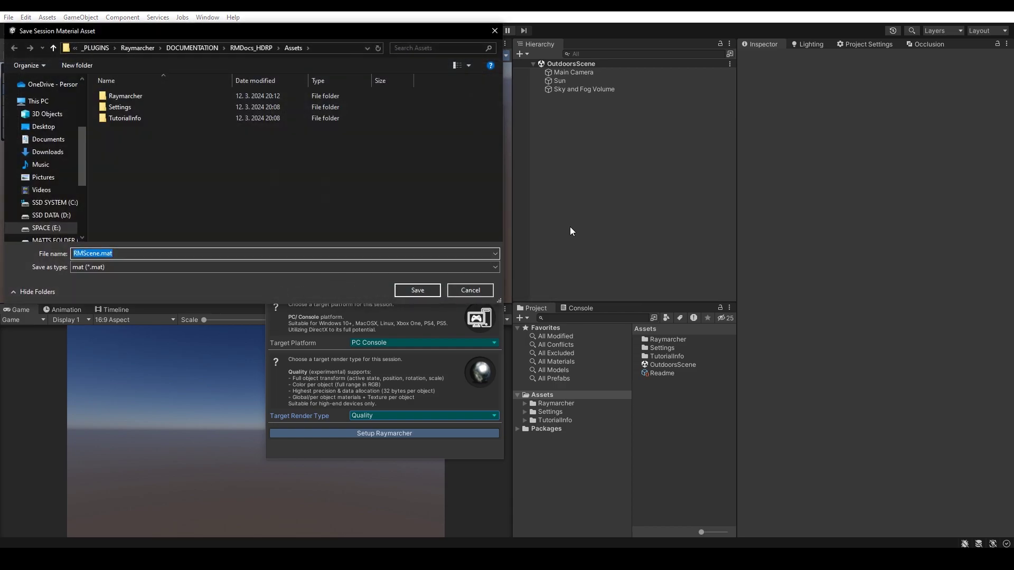
{"action": "left_click", "coordinate": [418, 290]}
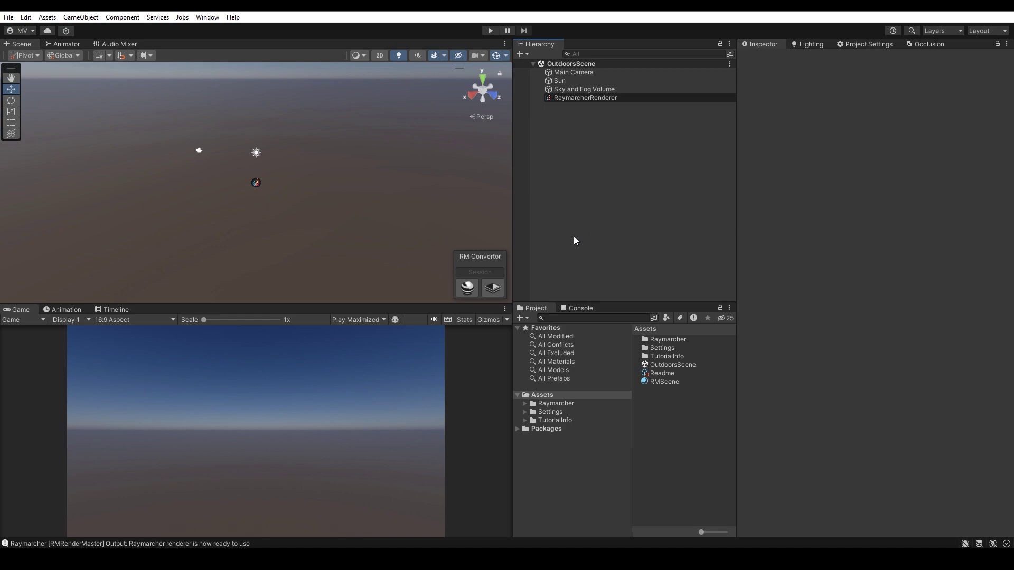
- Create a Custom Pass volume with an RM Cam Filter HDRP pass using the RMScene session material
{"action": "left_click", "coordinate": [583, 64]}
{"action": "left_click", "coordinate": [580, 97]}
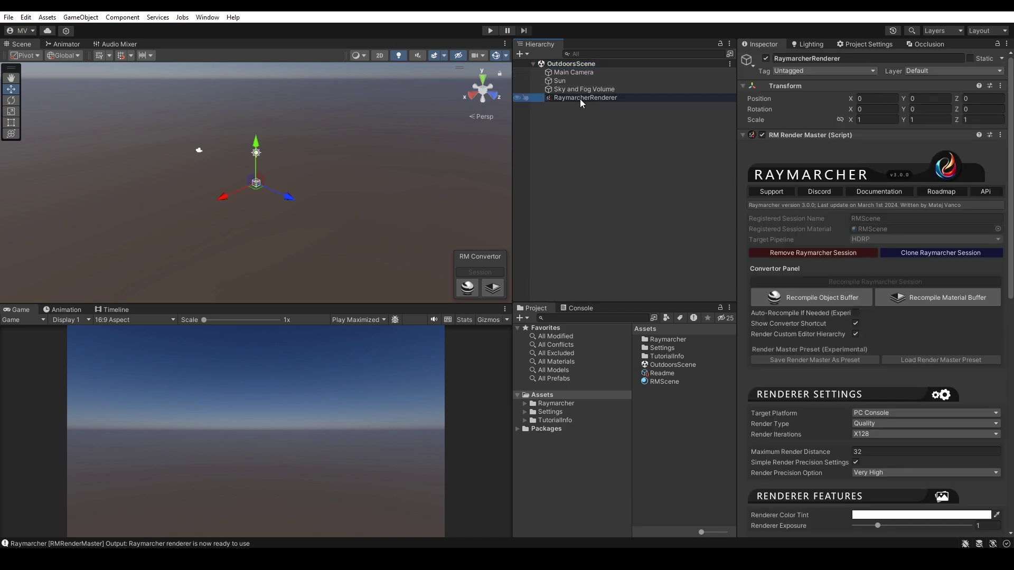
{"action": "left_click", "coordinate": [624, 170]}
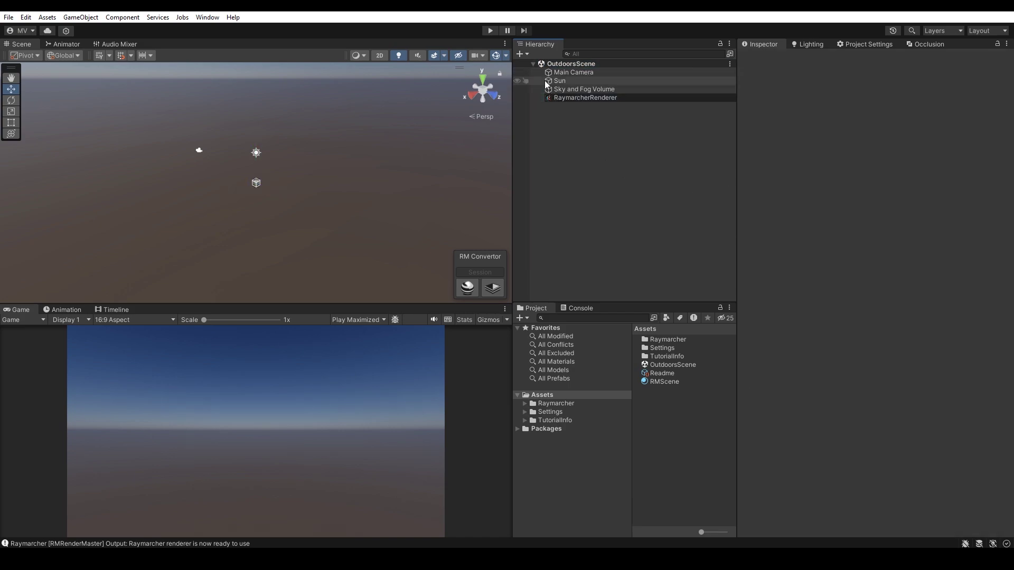
{"action": "left_click", "coordinate": [523, 54]}
{"action": "mouse_move", "coordinate": [543, 182]}
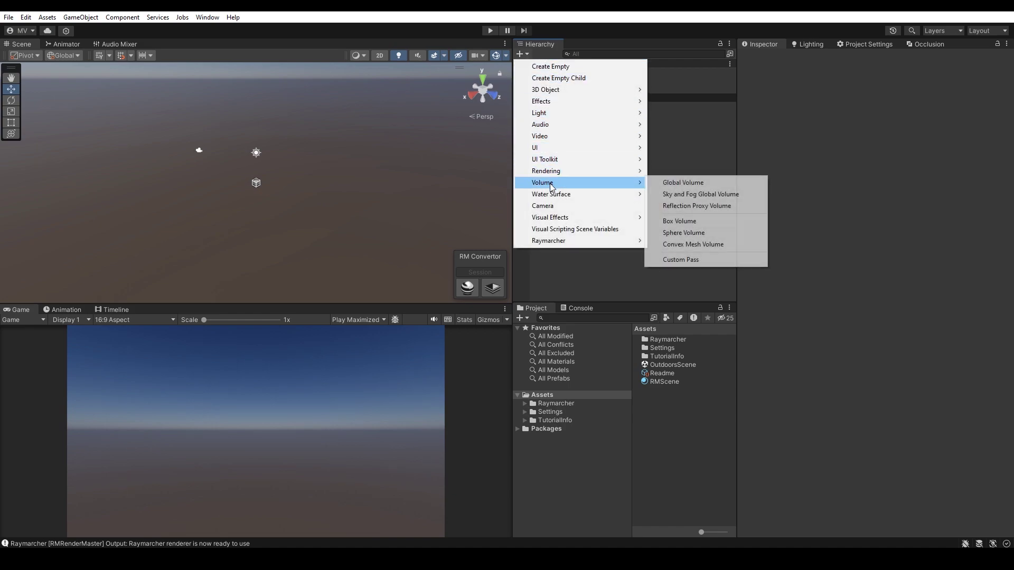
{"action": "left_click", "coordinate": [701, 260]}
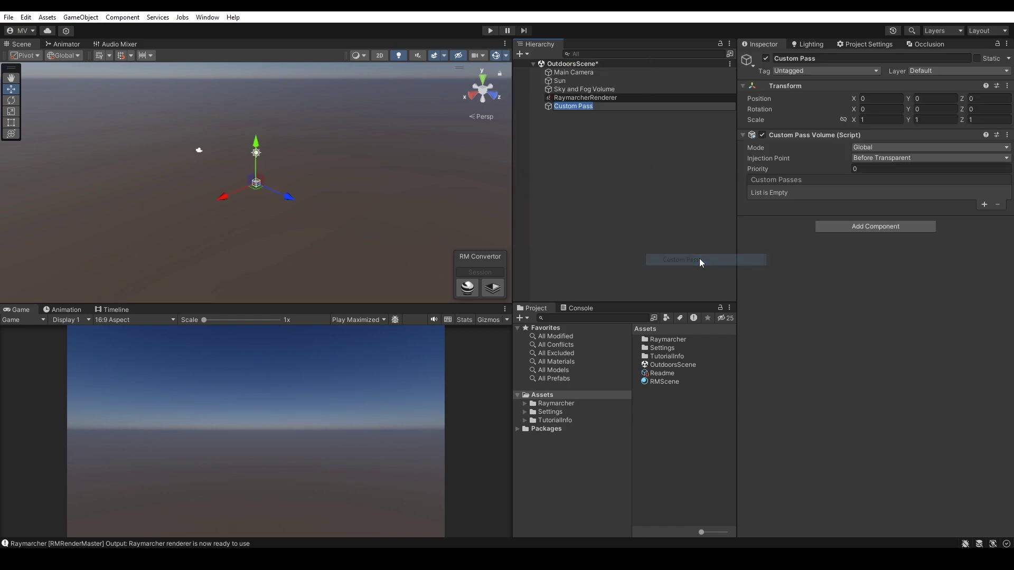
{"action": "left_click", "coordinate": [984, 204]}
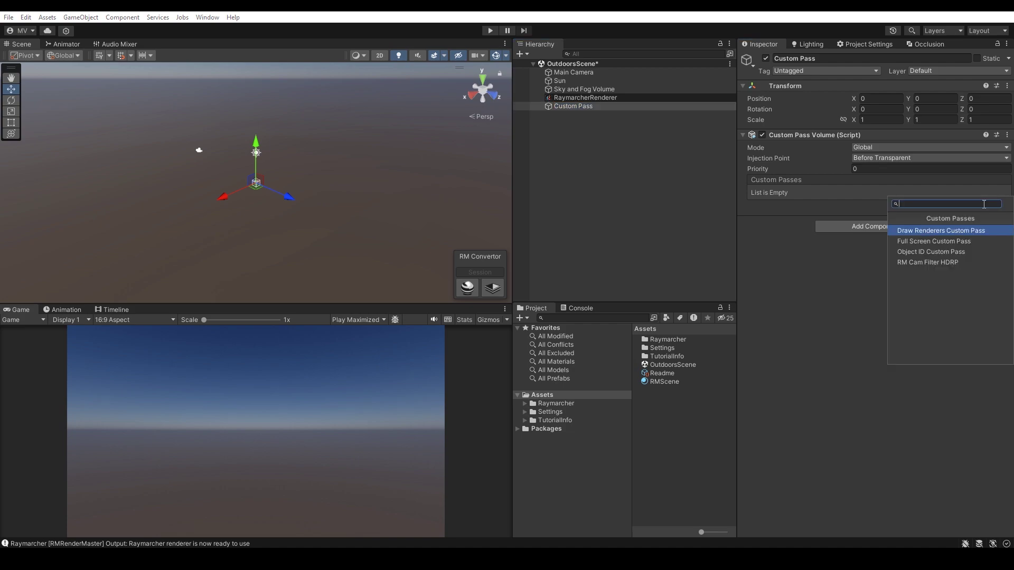
{"action": "left_click", "coordinate": [943, 262]}
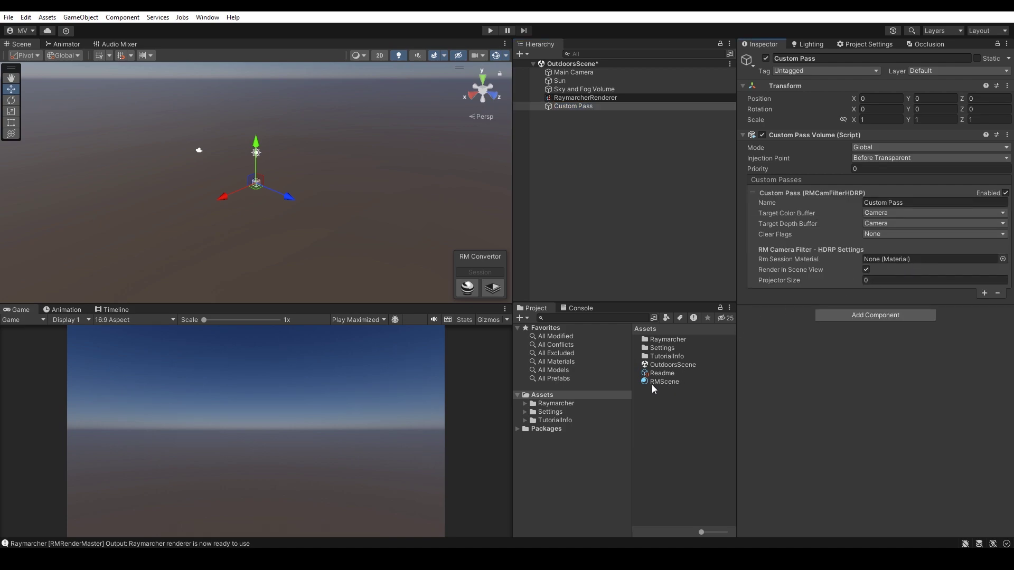
{"action": "left_click_drag", "start_coordinate": [664, 382], "coordinate": [916, 261]}
- Add an Apollonian fractal and reset its Transform to the origin
{"action": "left_click", "coordinate": [568, 185]}
{"action": "left_click", "coordinate": [522, 54]}
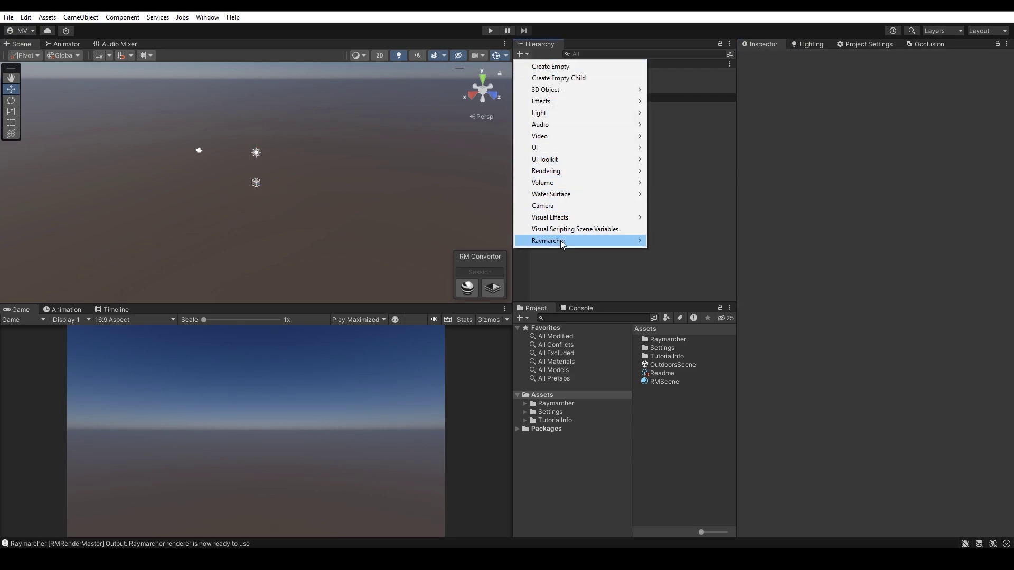
{"action": "mouse_move", "coordinate": [673, 241]}
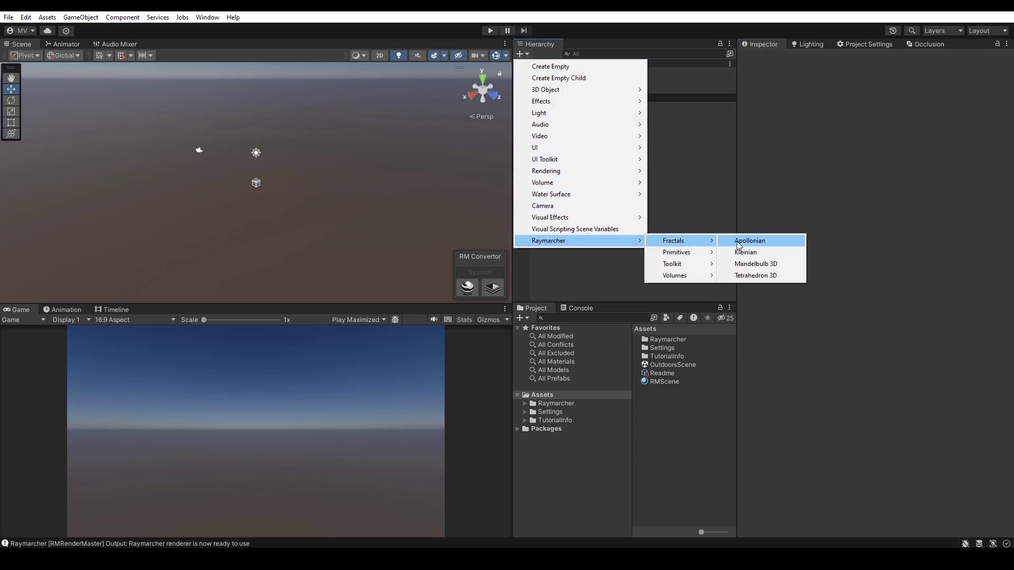
{"action": "left_click", "coordinate": [750, 241]}
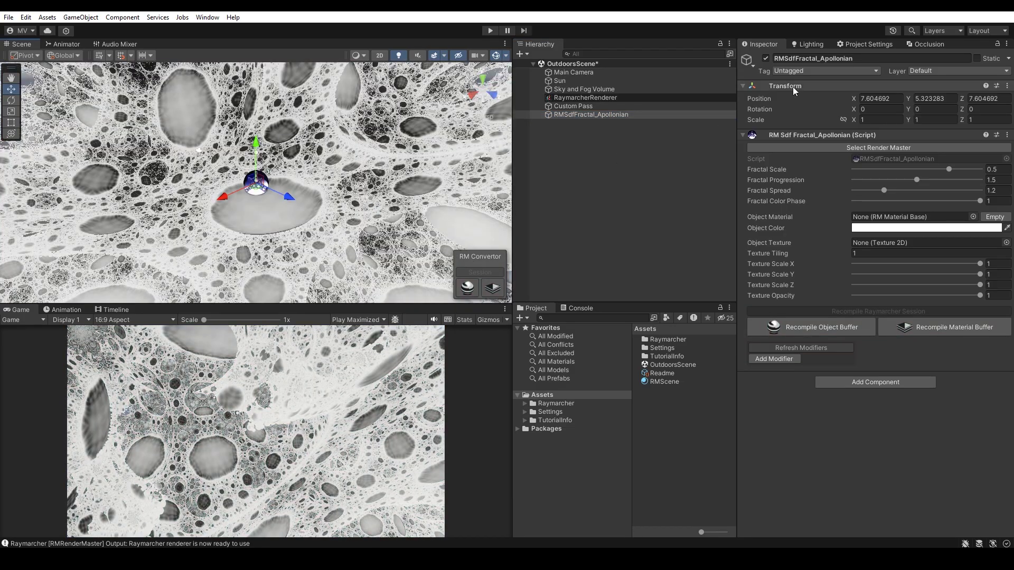
{"action": "right_click", "coordinate": [792, 86]}
{"action": "left_click", "coordinate": [810, 95]}
{"action": "mouse_move", "coordinate": [332, 198]}
{"action": "left_mouse_down", "text": "alt"}
{"action": "mouse_move", "coordinate": [305, 196]}
{"action": "mouse_move", "coordinate": [333, 206]}
{"action": "left_mouse_up", "text": "alt"}
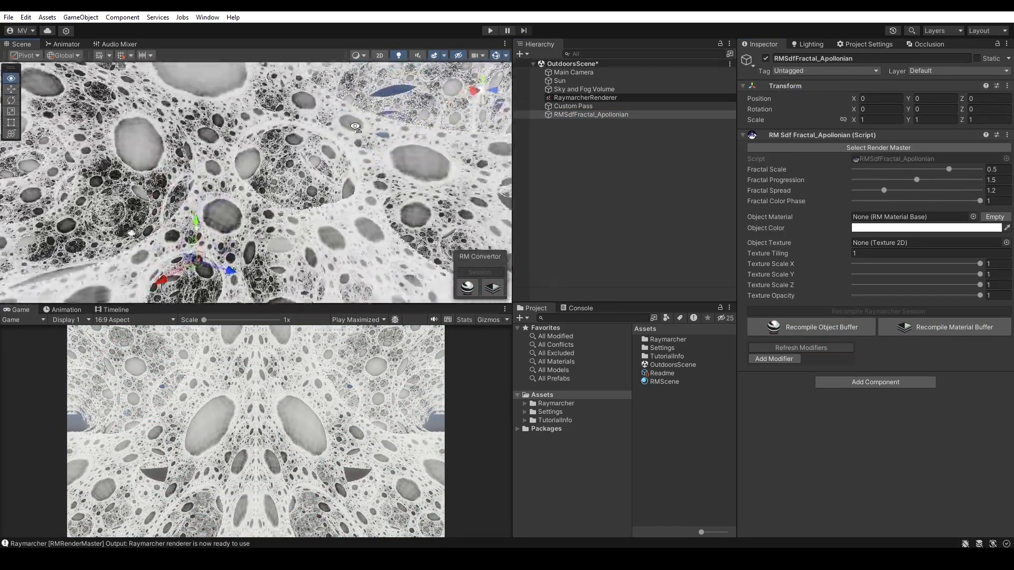
- Tint the Apollonian fractal purple and set its Fractal Spread to 1.72
{"action": "left_click", "coordinate": [876, 228]}
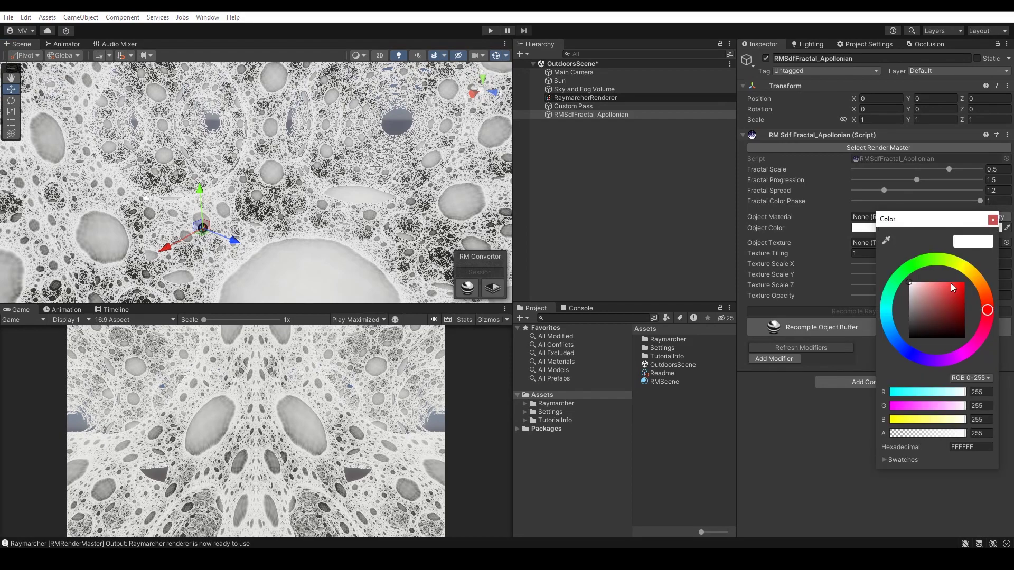
{"action": "left_click_drag", "start_coordinate": [942, 288], "coordinate": [946, 271]}
{"action": "left_click_drag", "start_coordinate": [987, 311], "coordinate": [938, 362]}
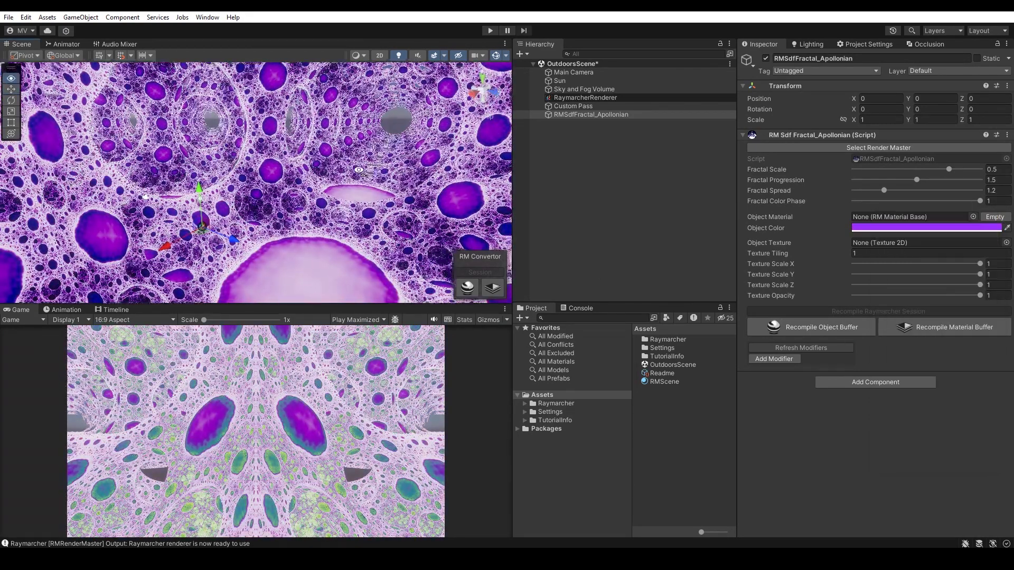
{"action": "left_click_drag", "start_coordinate": [885, 191], "coordinate": [901, 193]}
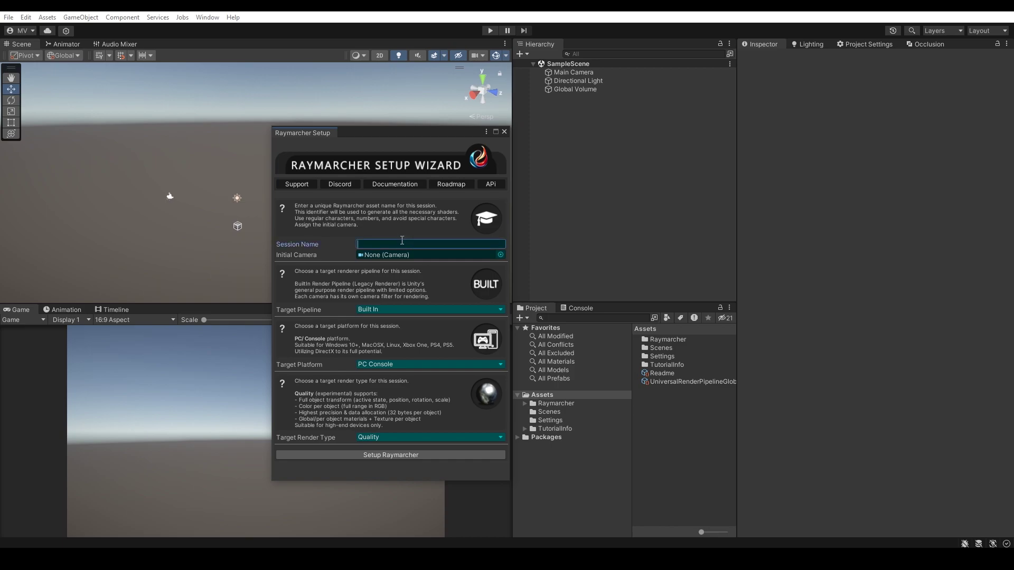
{"action": "type", "text": "SceneWithRayma"}
{"action": "type", "text": "rcher"}
- Give the session Main Camera as initial camera, URP pipeline and PC Console platform
{"action": "left_click_drag", "start_coordinate": [593, 72], "coordinate": [389, 257]}
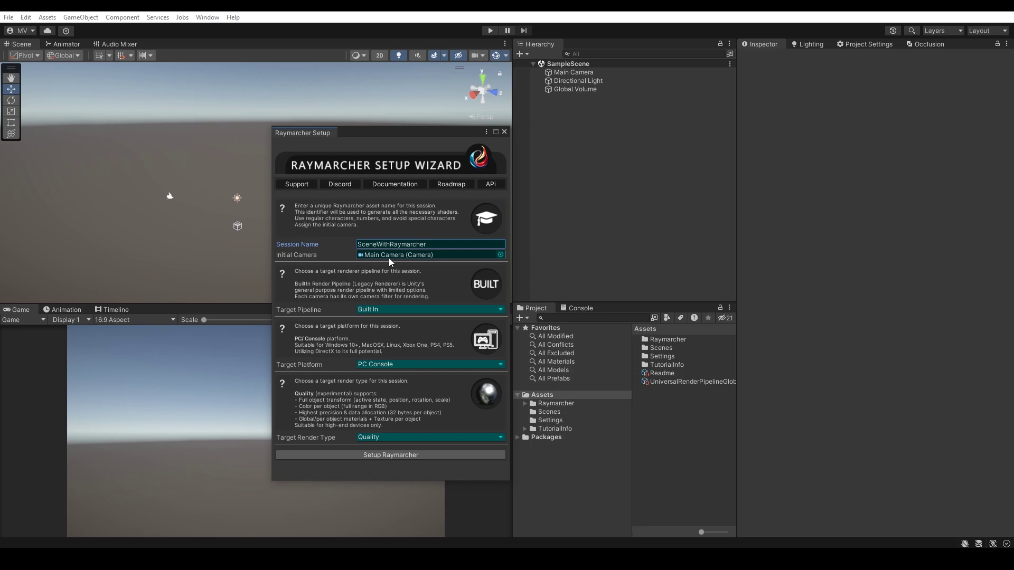
{"action": "left_click", "coordinate": [407, 310]}
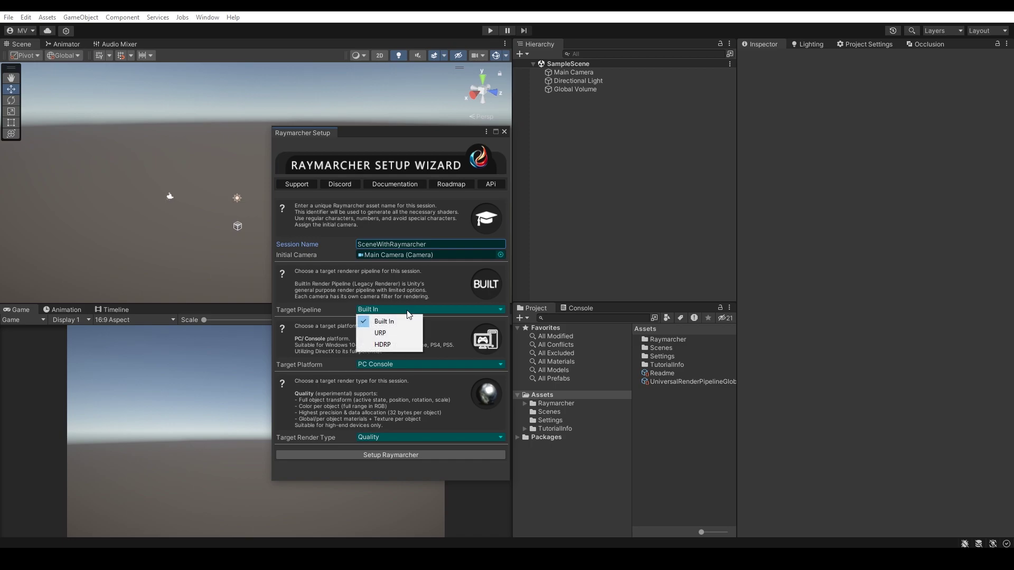
{"action": "left_click", "coordinate": [398, 332]}
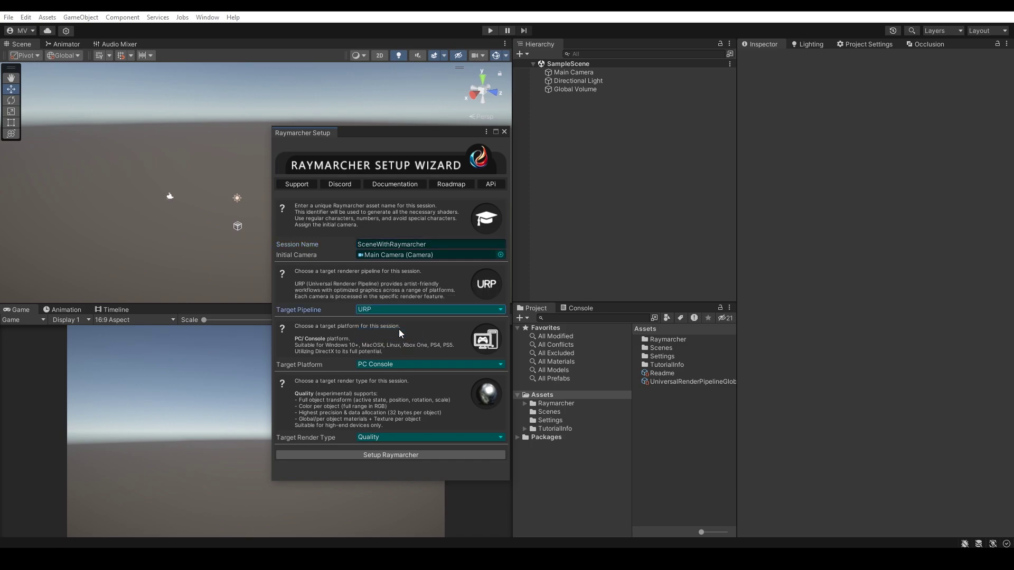
{"action": "left_click", "coordinate": [412, 363]}
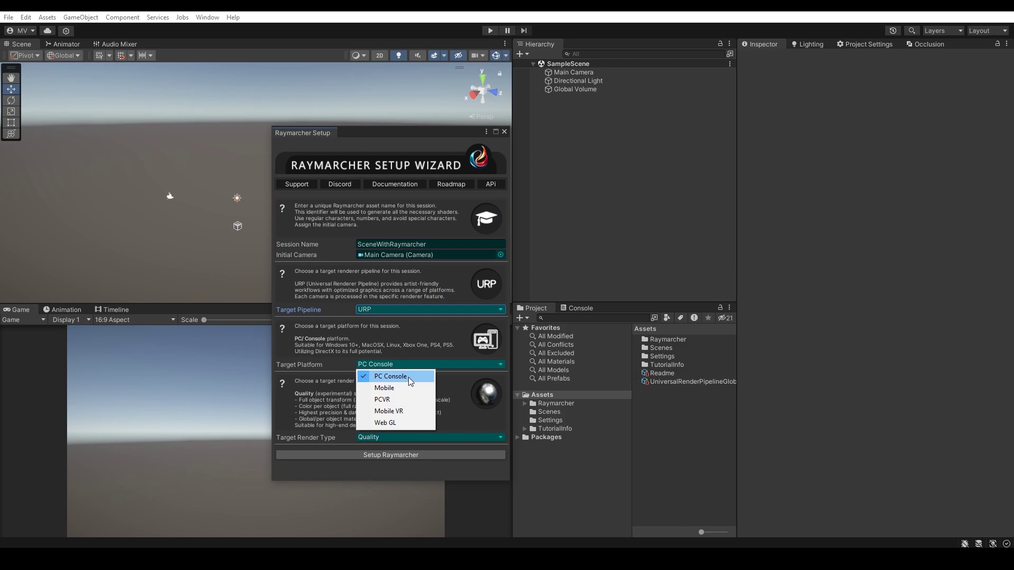
{"action": "left_click", "coordinate": [407, 377]}
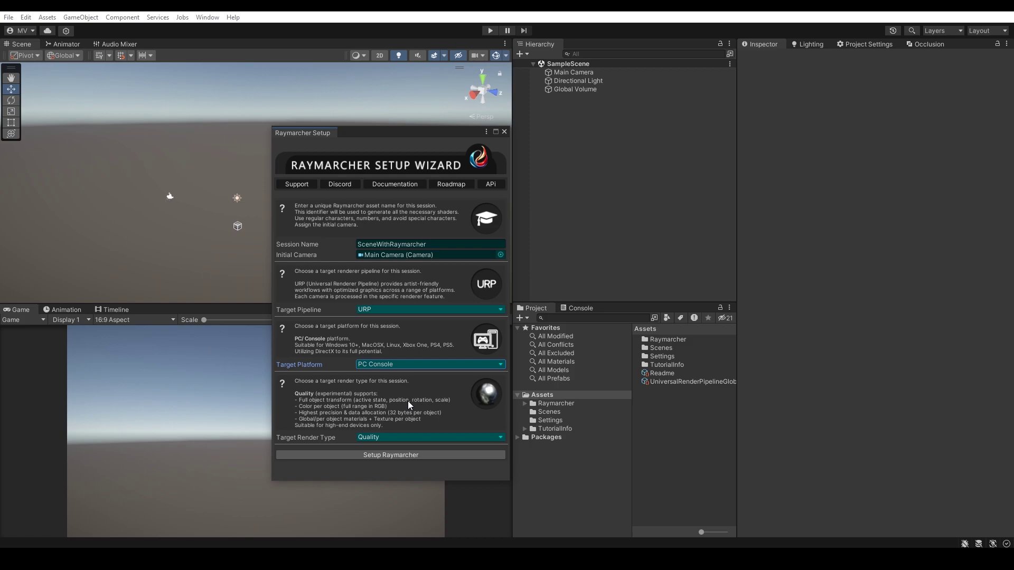
- Change the wizard's Target Render Type from Quality to Performant
{"action": "left_click", "coordinate": [412, 438]}
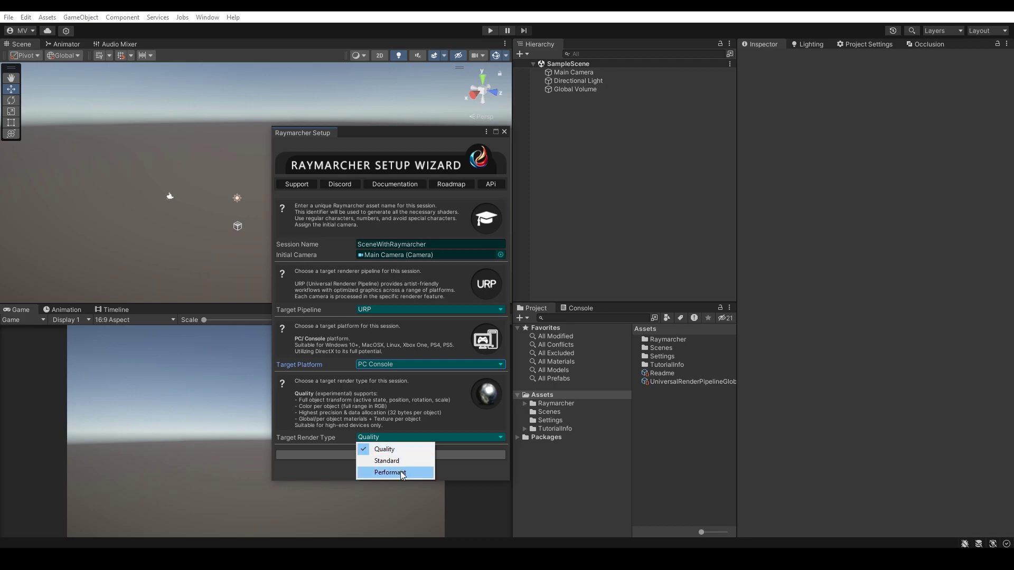
{"action": "left_click", "coordinate": [399, 473]}
- Confirm the Performant session setup, move the sphere grid, and cut Repeat Count X to 2
{"action": "left_click", "coordinate": [397, 456]}
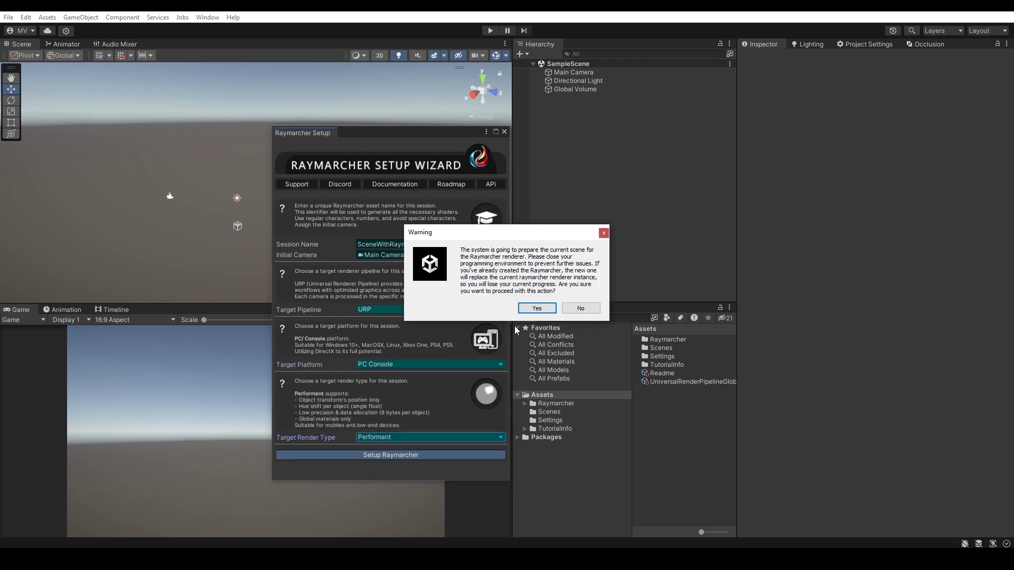
{"action": "left_click", "coordinate": [537, 312]}
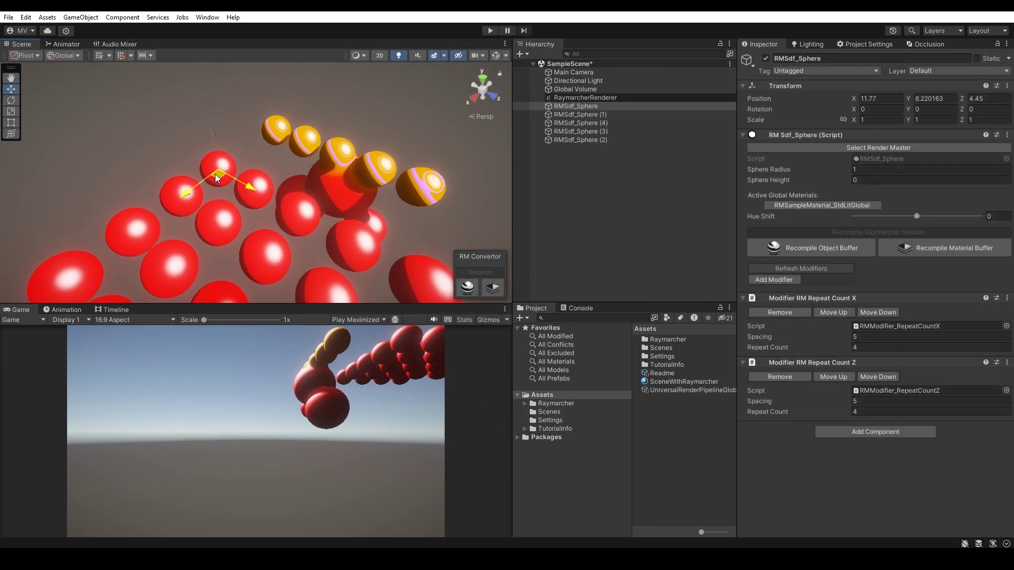
{"action": "mouse_move", "coordinate": [215, 174]}
{"action": "left_mouse_down"}
{"action": "mouse_move", "coordinate": [254, 85]}
{"action": "mouse_move", "coordinate": [290, 102]}
{"action": "mouse_move", "coordinate": [191, 80]}
{"action": "mouse_move", "coordinate": [164, 118]}
{"action": "mouse_move", "coordinate": [206, 122]}
{"action": "left_mouse_up"}
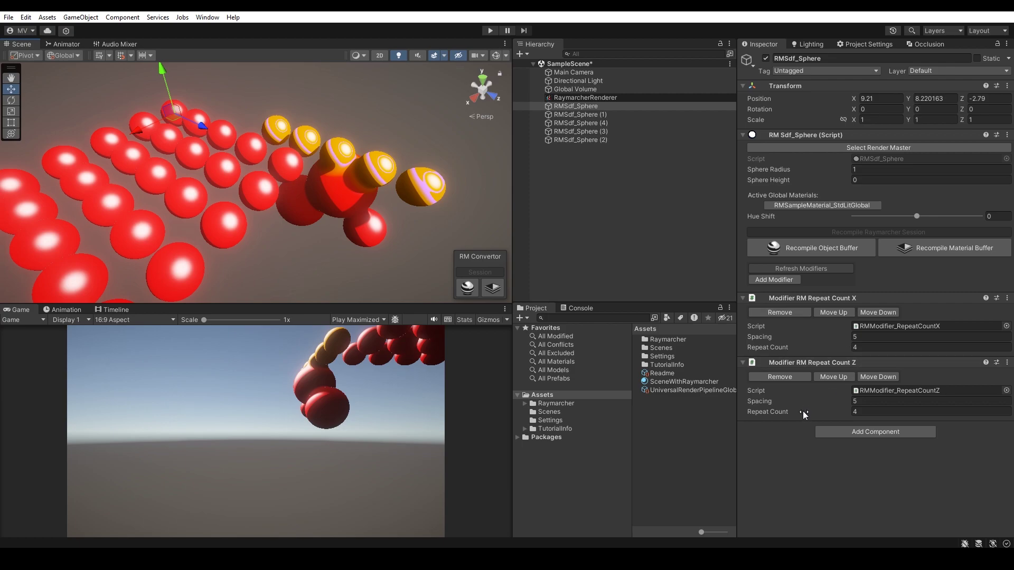
{"action": "left_click_drag", "start_coordinate": [803, 411], "coordinate": [806, 412]}
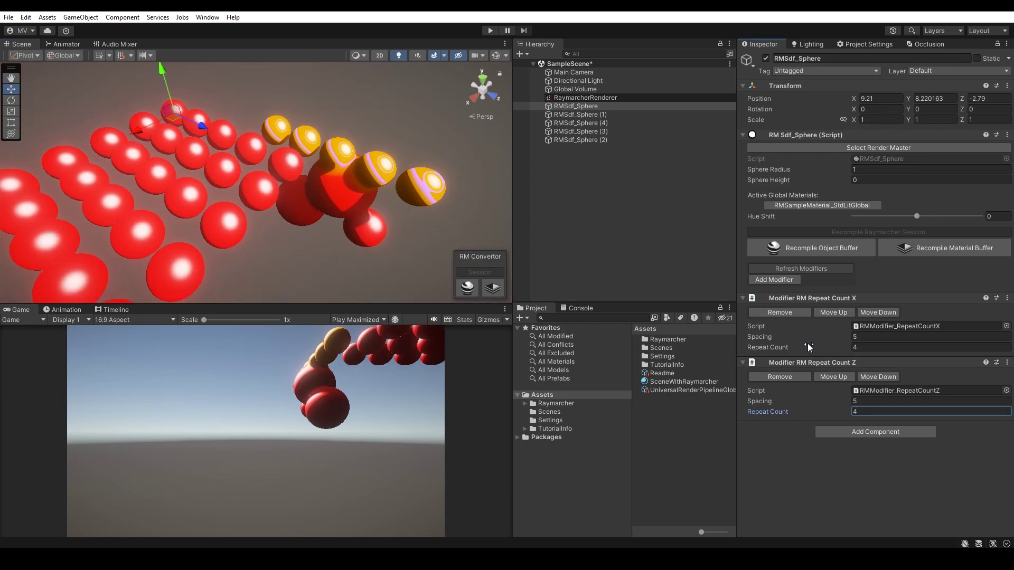
{"action": "mouse_move", "coordinate": [807, 343]}
{"action": "left_mouse_down"}
{"action": "mouse_move", "coordinate": [813, 351]}
{"action": "mouse_move", "coordinate": [714, 339]}
{"action": "mouse_move", "coordinate": [542, 342]}
{"action": "mouse_move", "coordinate": [565, 342]}
{"action": "left_mouse_up"}
- Raise RaymarcherRenderer's Global Sdf Object Smoothness so the spheres blend together
{"action": "left_click", "coordinate": [595, 98]}
{"action": "mouse_move", "coordinate": [443, 190]}
{"action": "left_mouse_down", "text": "alt"}
{"action": "mouse_move", "coordinate": [403, 149]}
{"action": "mouse_move", "coordinate": [398, 161]}
{"action": "left_mouse_up", "text": "alt"}
{"action": "scroll", "coordinate": [817, 375], "scroll_direction": "down", "scroll_amount": 2}
{"action": "scroll", "coordinate": [818, 376], "scroll_direction": "down", "scroll_amount": 4}
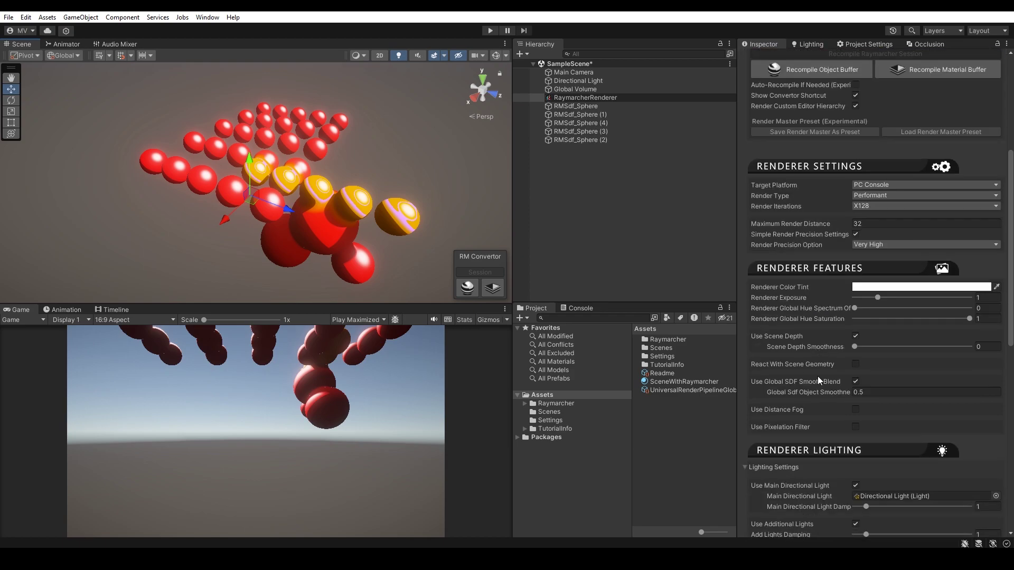
{"action": "mouse_move", "coordinate": [804, 387]}
{"action": "left_mouse_down"}
{"action": "mouse_move", "coordinate": [845, 395]}
{"action": "mouse_move", "coordinate": [815, 390]}
{"action": "left_mouse_up"}
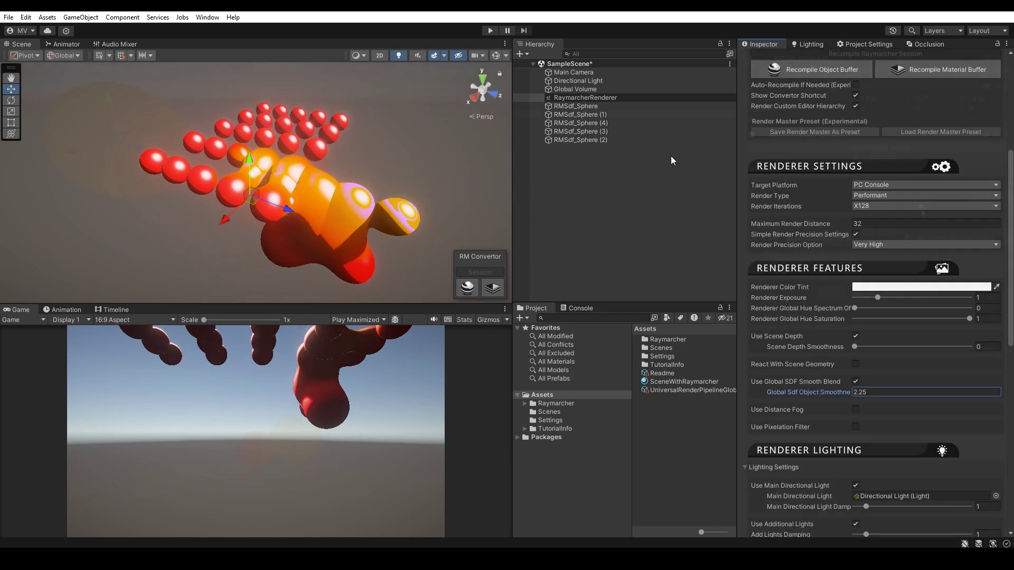
{"action": "left_click_drag", "start_coordinate": [541, 190], "coordinate": [185, 181], "text": "alt"}
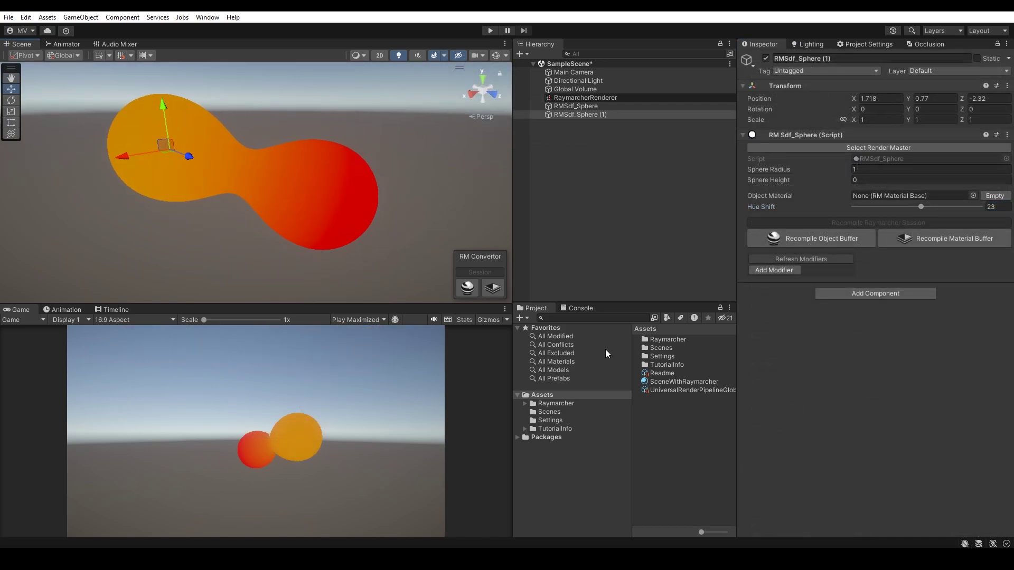
- Create Standard PBR material TestMat, assign it to RMSdf_Sphere (1), and recompile
{"action": "right_click", "coordinate": [656, 433]}
{"action": "mouse_move", "coordinate": [681, 144]}
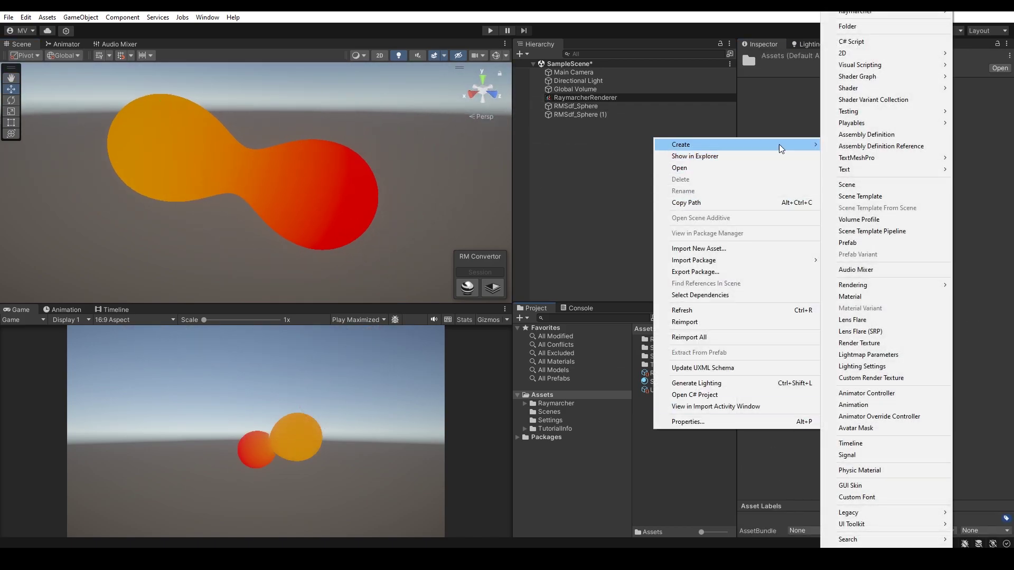
{"action": "mouse_move", "coordinate": [855, 12]}
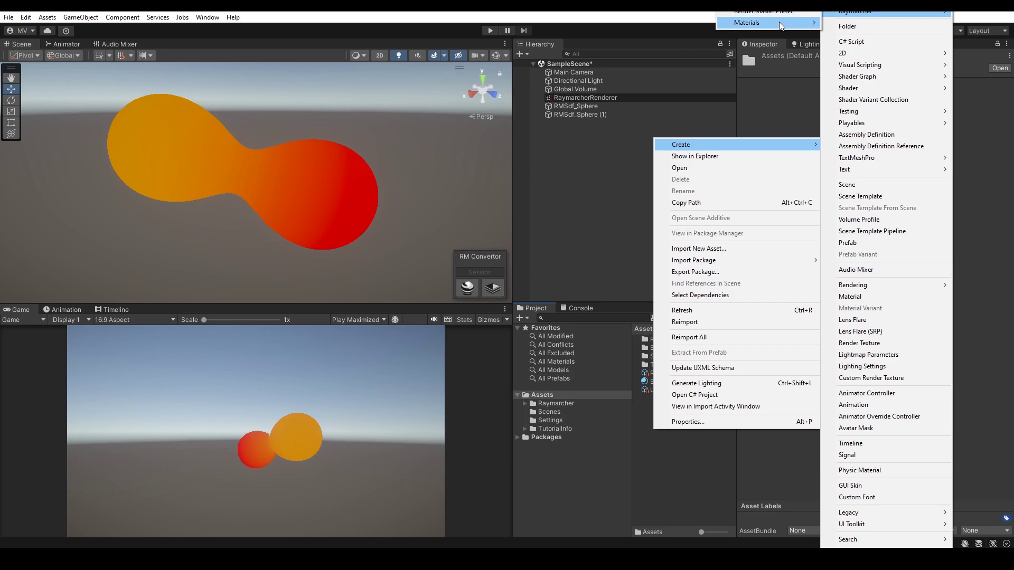
{"action": "mouse_move", "coordinate": [767, 22]}
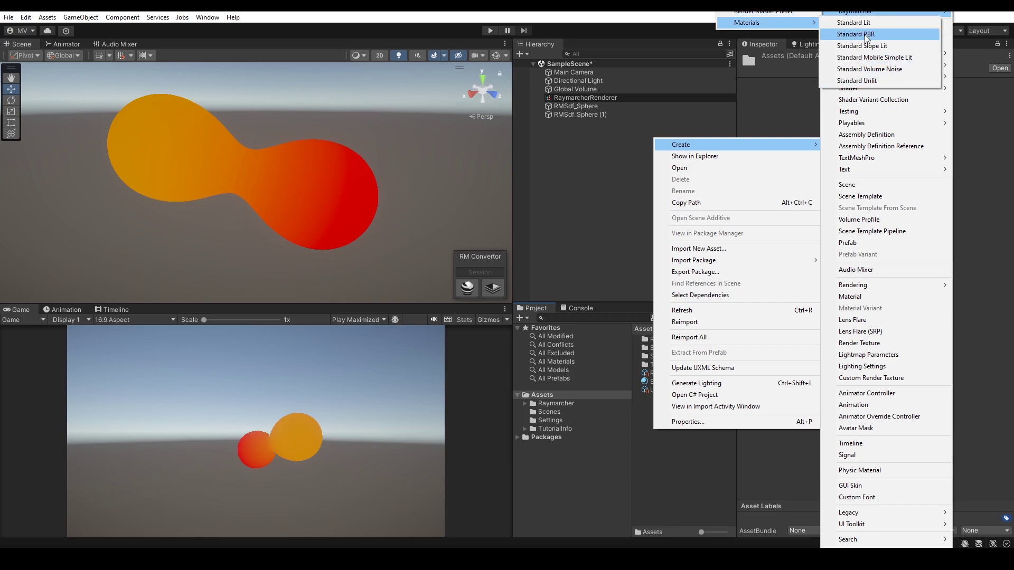
{"action": "left_click", "coordinate": [866, 35]}
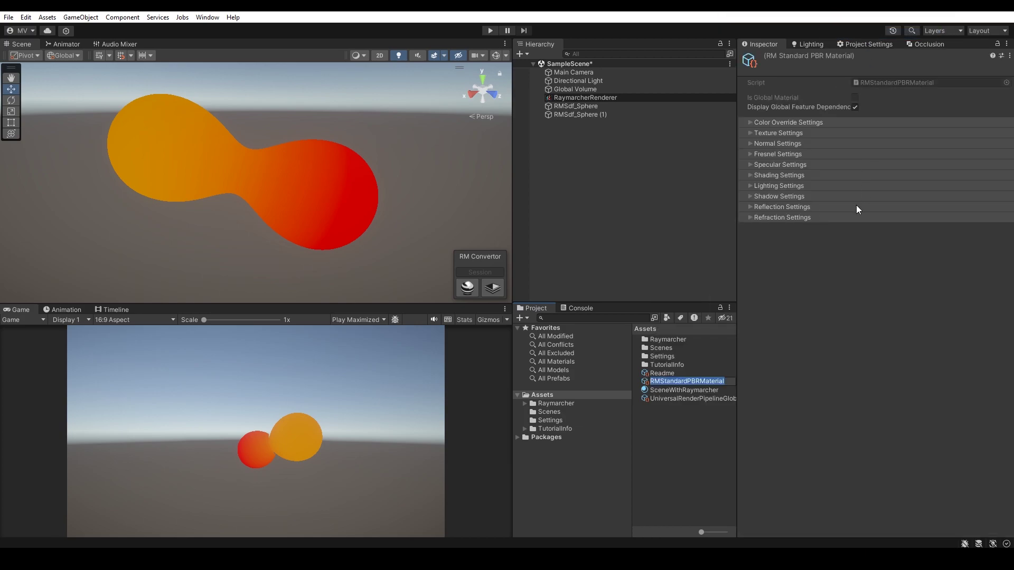
{"action": "type", "text": "TestMat"}
{"action": "key", "text": "Return"}
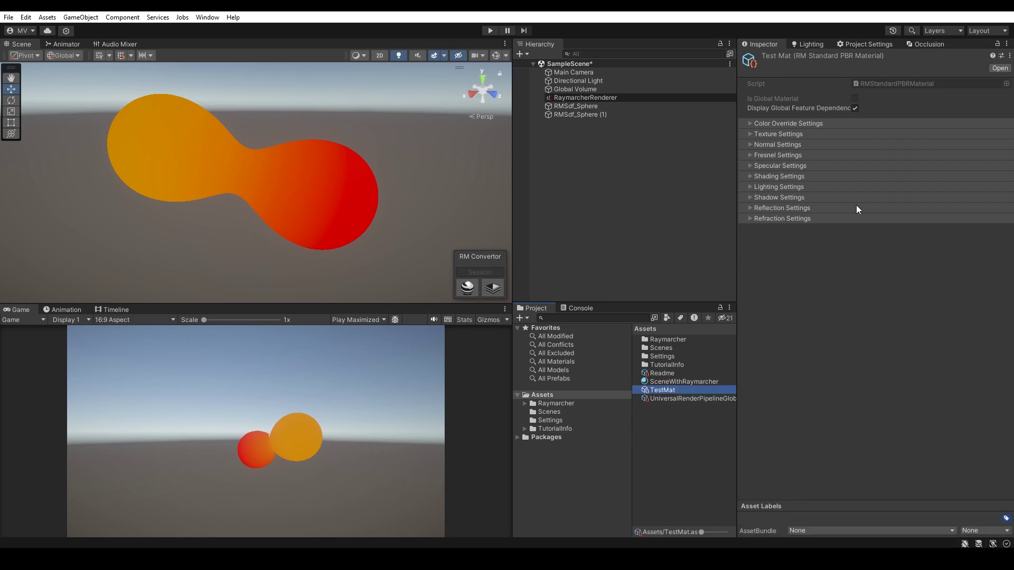
{"action": "left_click", "coordinate": [576, 114]}
{"action": "left_click", "coordinate": [783, 267]}
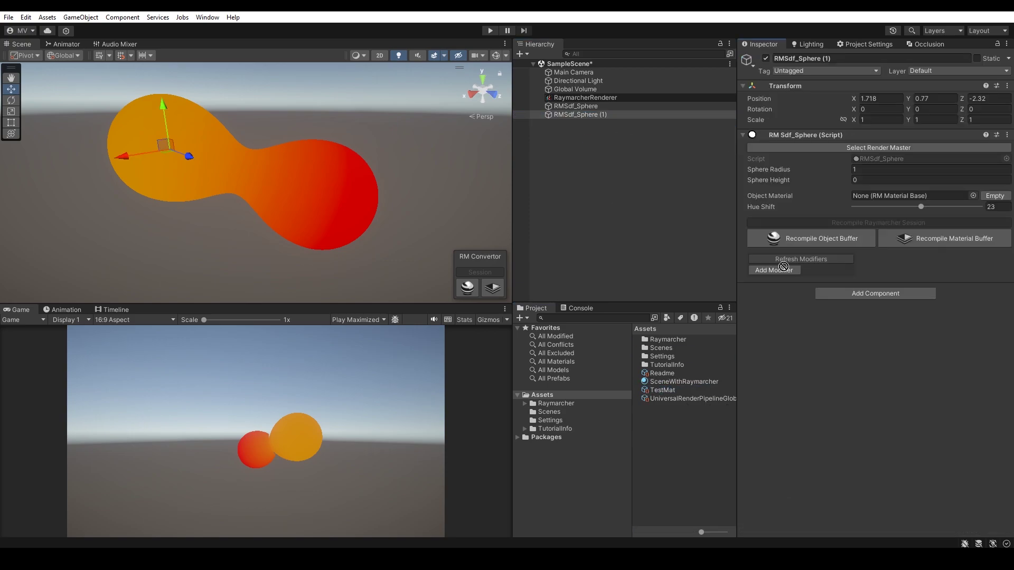
{"action": "left_click_drag", "start_coordinate": [875, 191], "coordinate": [875, 195]}
{"action": "left_click", "coordinate": [871, 223]}
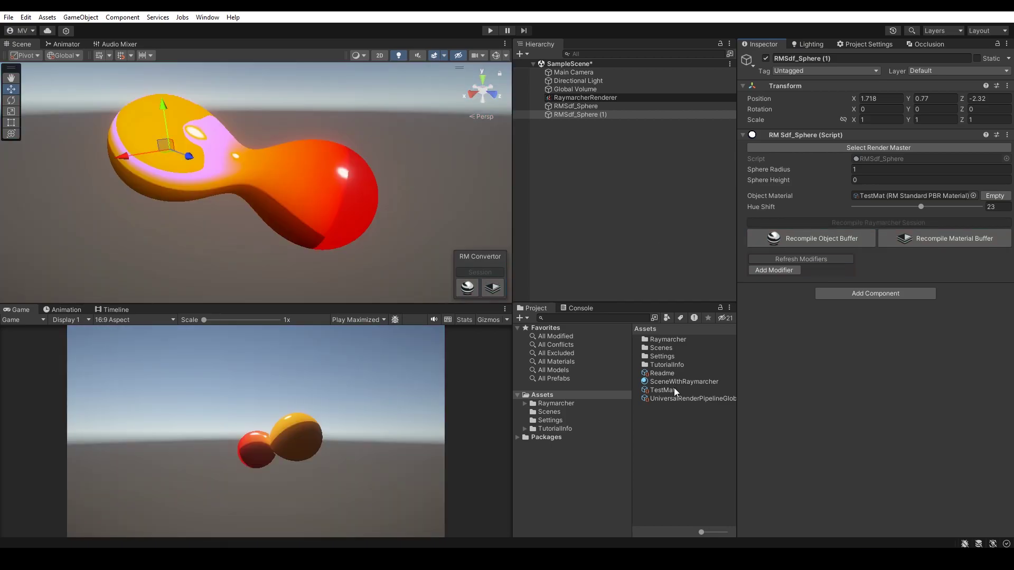
- Duplicate TestMat as TestMat 1, assign it to RMSdf_Sphere, and recompile
{"action": "left_click", "coordinate": [674, 389]}
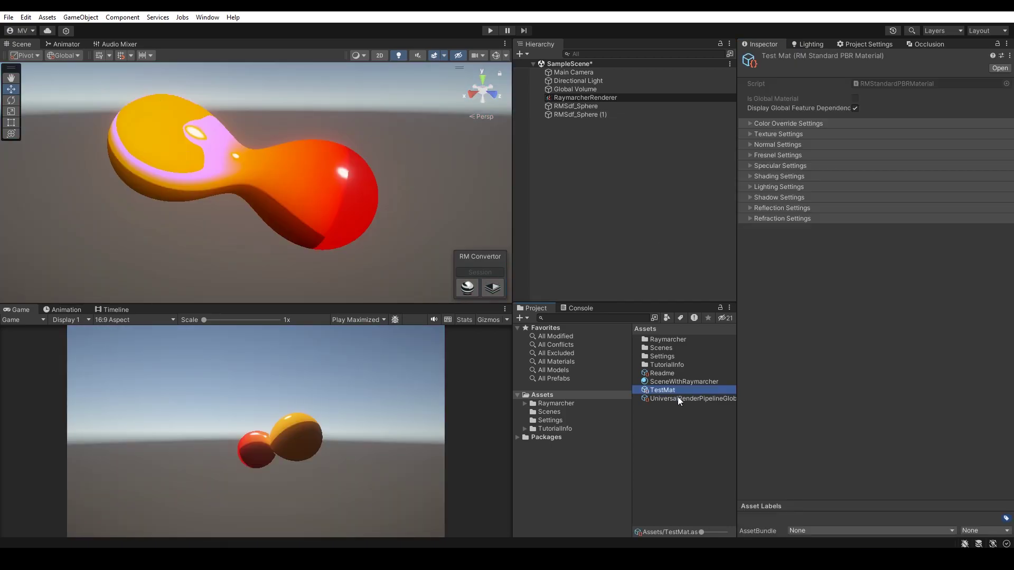
{"action": "key", "text": "ctrl+d"}
{"action": "left_click", "coordinate": [596, 107]}
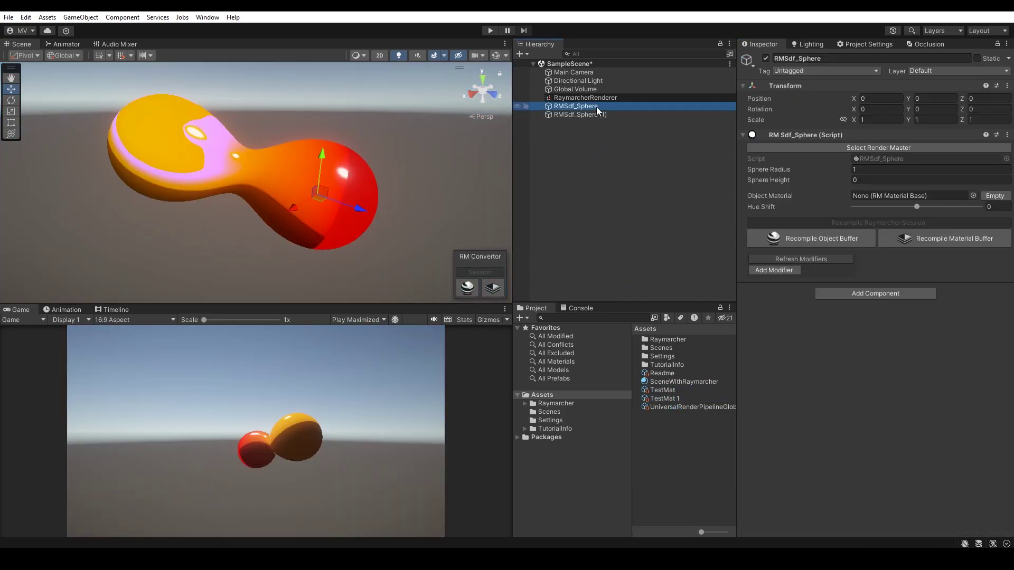
{"action": "left_click_drag", "start_coordinate": [664, 398], "coordinate": [869, 195]}
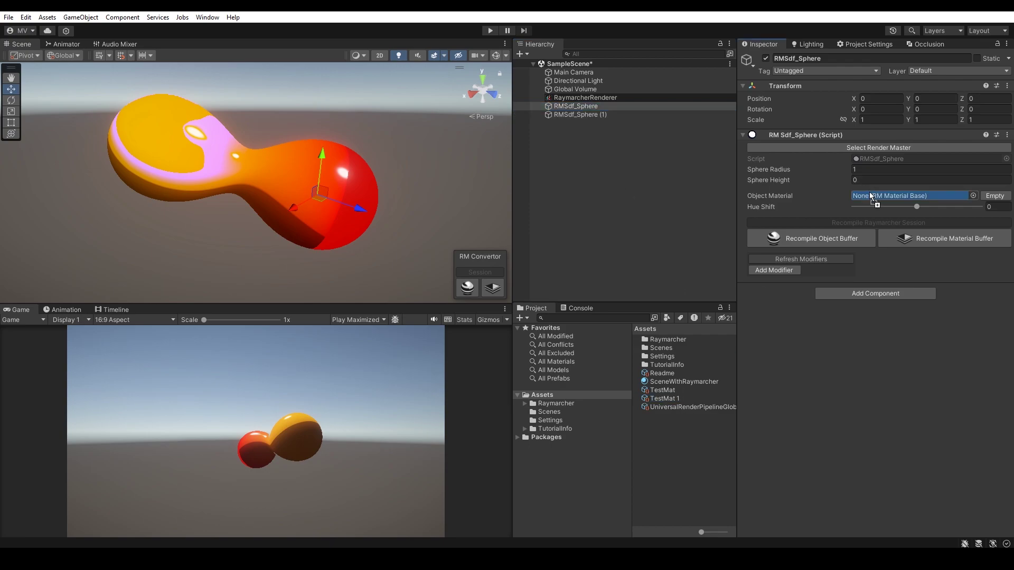
{"action": "left_click", "coordinate": [862, 223]}
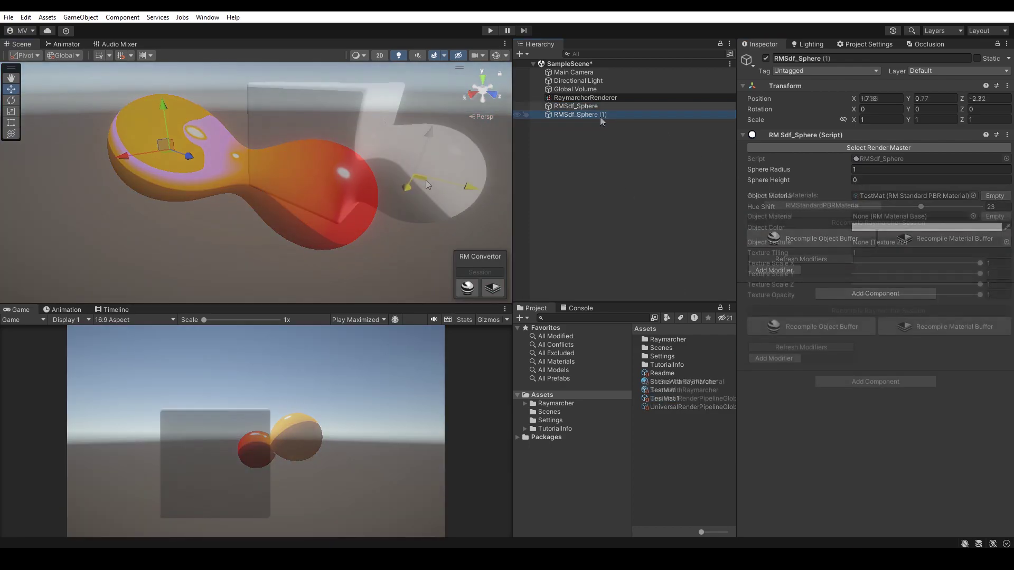
- Move the sphere left and colour it red, then colour RMSdf_Cube purple
{"action": "left_click_drag", "start_coordinate": [461, 189], "coordinate": [155, 186]}
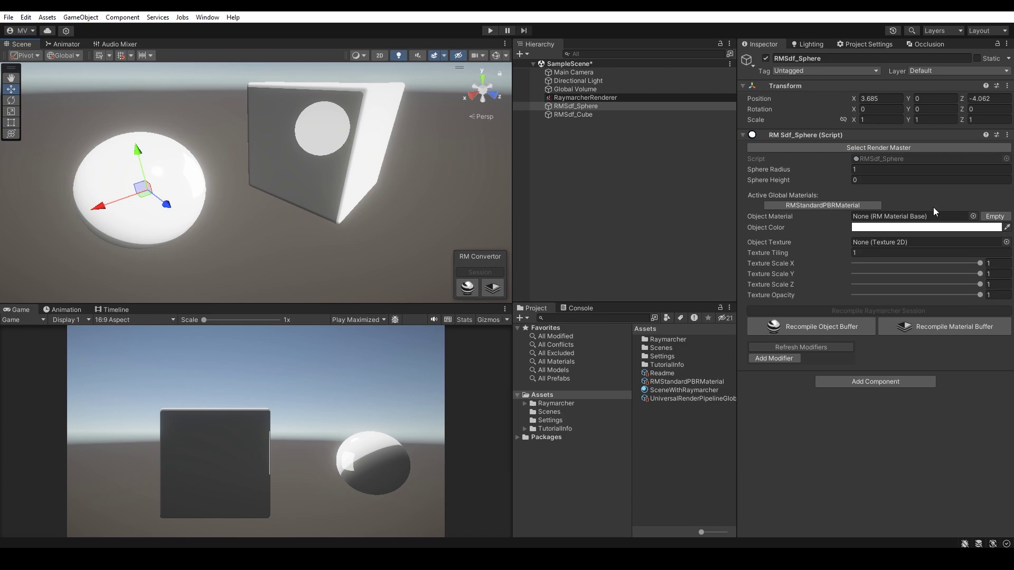
{"action": "left_click", "coordinate": [928, 227]}
{"action": "left_click_drag", "start_coordinate": [925, 287], "coordinate": [975, 263]}
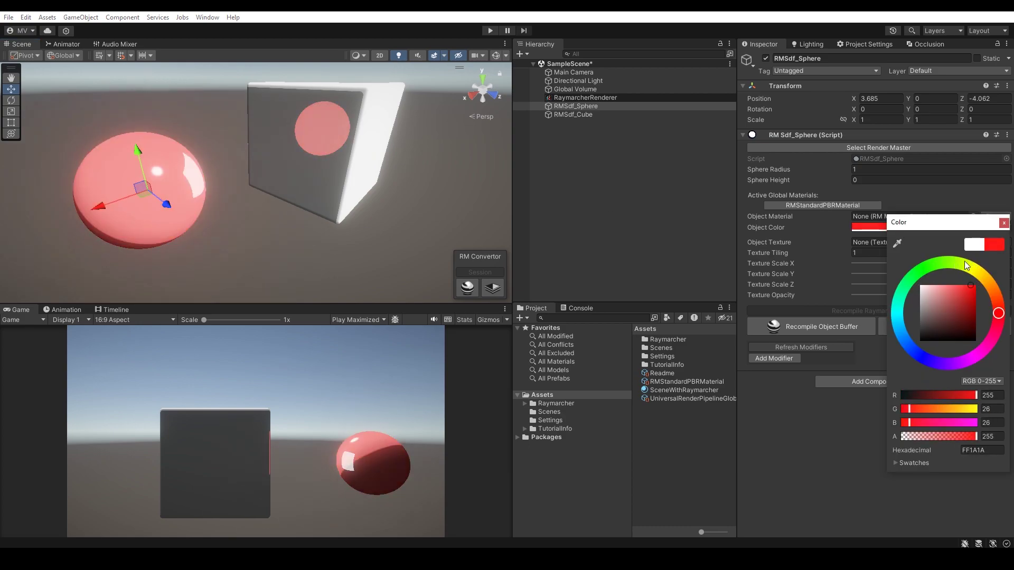
{"action": "left_click", "coordinate": [574, 115]}
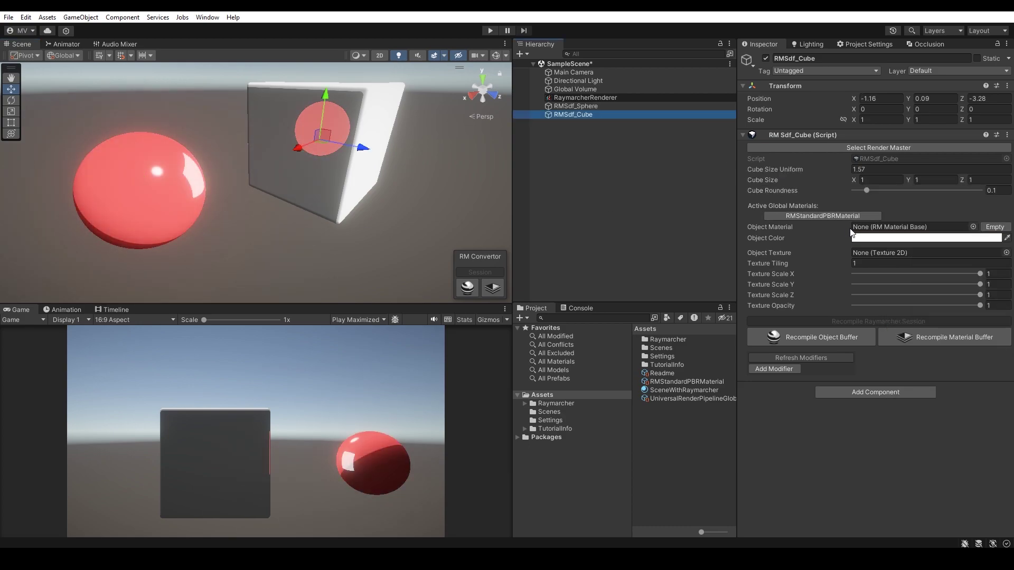
{"action": "left_click", "coordinate": [928, 237]}
{"action": "left_click_drag", "start_coordinate": [949, 360], "coordinate": [911, 368]}
{"action": "left_click_drag", "start_coordinate": [931, 333], "coordinate": [949, 316]}
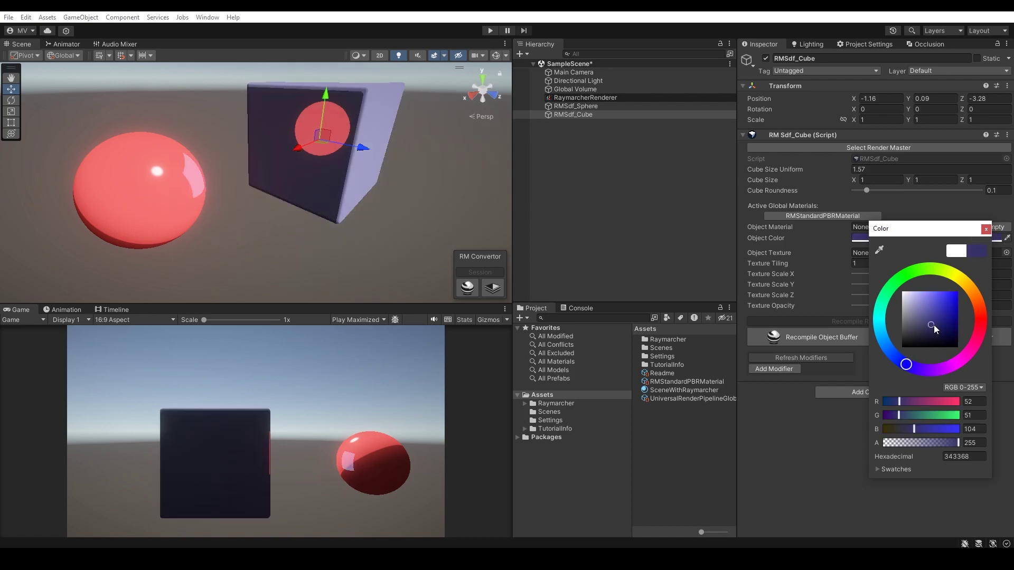
{"action": "mouse_move", "coordinate": [907, 364]}
{"action": "left_mouse_down"}
{"action": "mouse_move", "coordinate": [969, 323]}
{"action": "mouse_move", "coordinate": [952, 367]}
{"action": "left_mouse_up"}
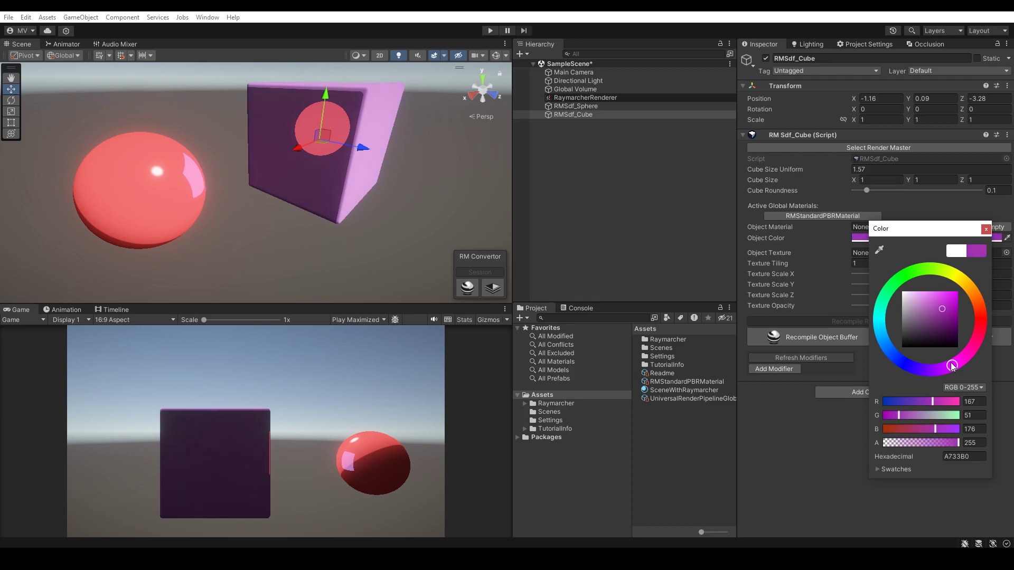
- Adjust the PBR material's reflection jitter and raise Reflection Intensity to 1.941
{"action": "left_click", "coordinate": [696, 382]}
{"action": "left_click", "coordinate": [780, 235]}
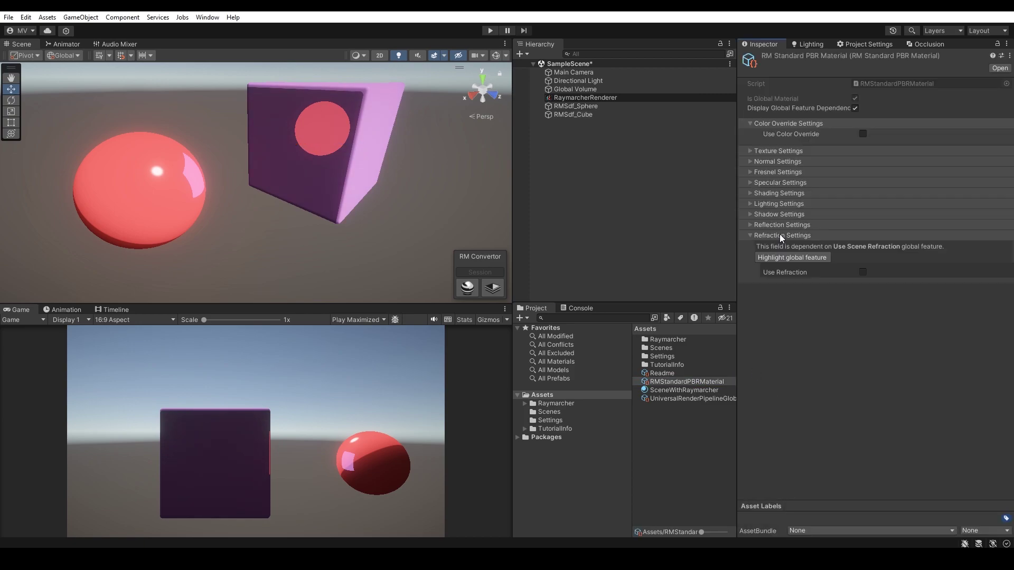
{"action": "left_click", "coordinate": [783, 225]}
{"action": "left_click_drag", "start_coordinate": [865, 283], "coordinate": [977, 272]}
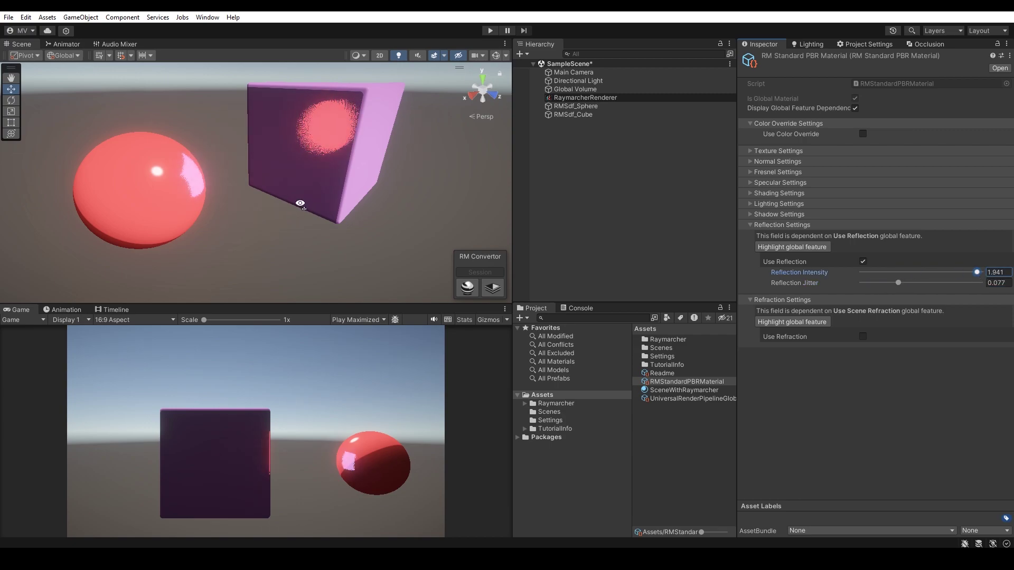
{"action": "mouse_move", "coordinate": [333, 190]}
{"action": "left_mouse_down", "text": "alt"}
{"action": "mouse_move", "coordinate": [381, 201]}
{"action": "mouse_move", "coordinate": [570, 122]}
{"action": "left_mouse_up", "text": "alt"}
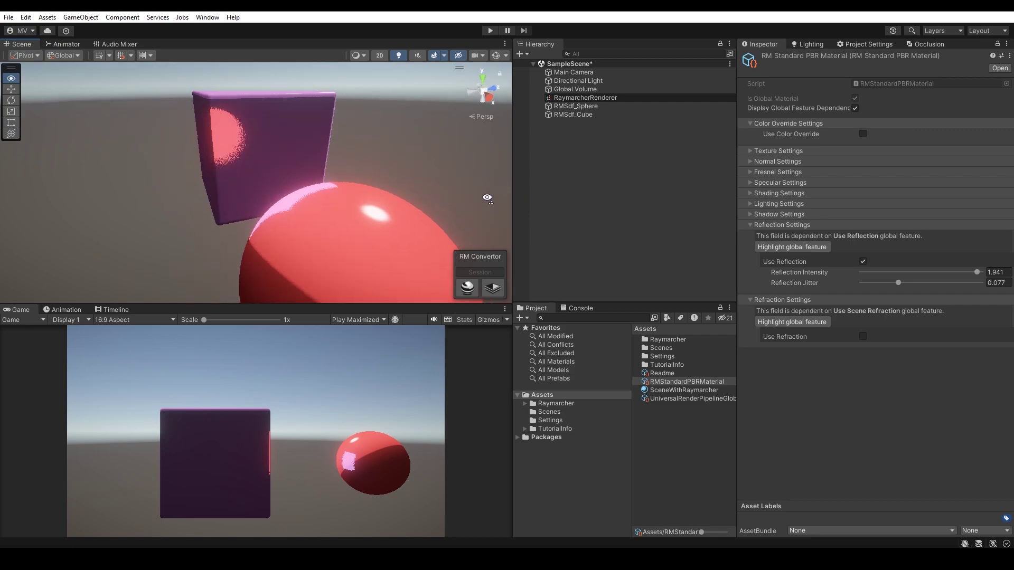
{"action": "left_click", "coordinate": [572, 115]}
- Set the purple cube's Cube Roundness to about 0.66 for softened corners
{"action": "mouse_move", "coordinate": [856, 191]}
{"action": "left_mouse_down"}
{"action": "mouse_move", "coordinate": [953, 192]}
{"action": "mouse_move", "coordinate": [901, 197]}
{"action": "left_mouse_up"}
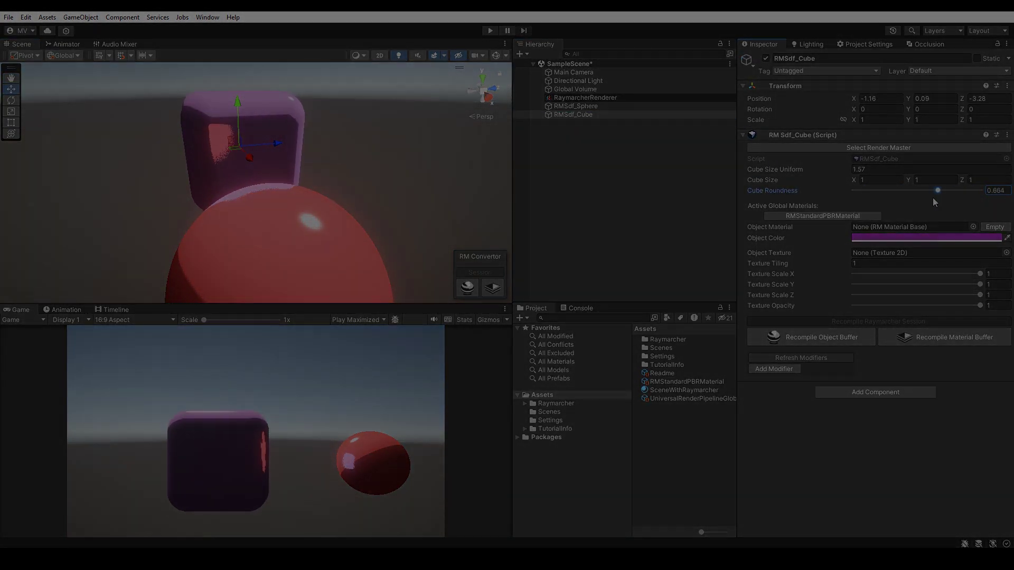